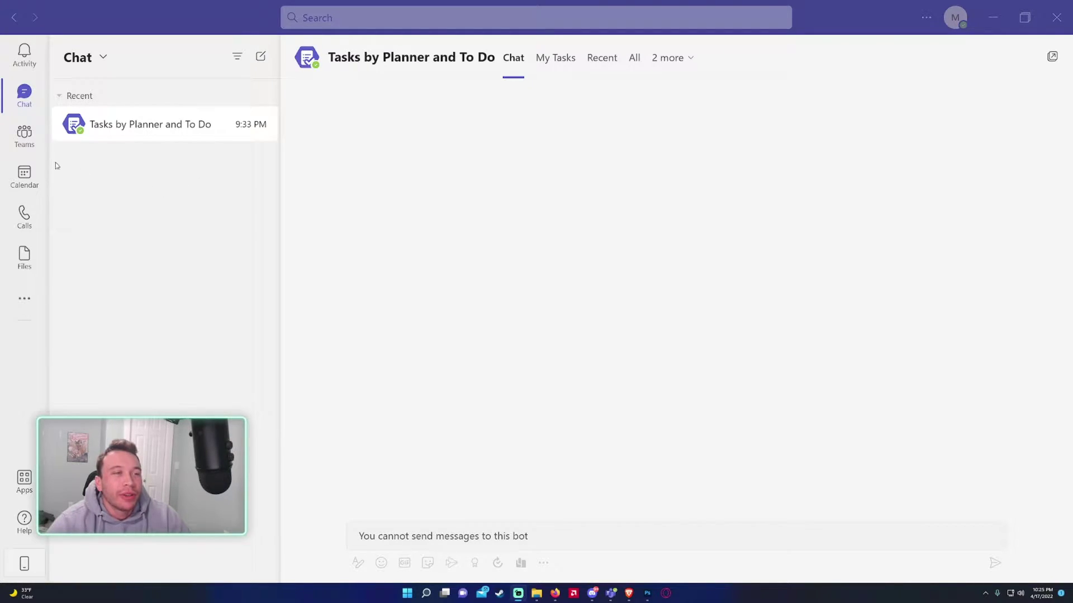
# Open the calendar in week view.
pyautogui.click(24, 135)
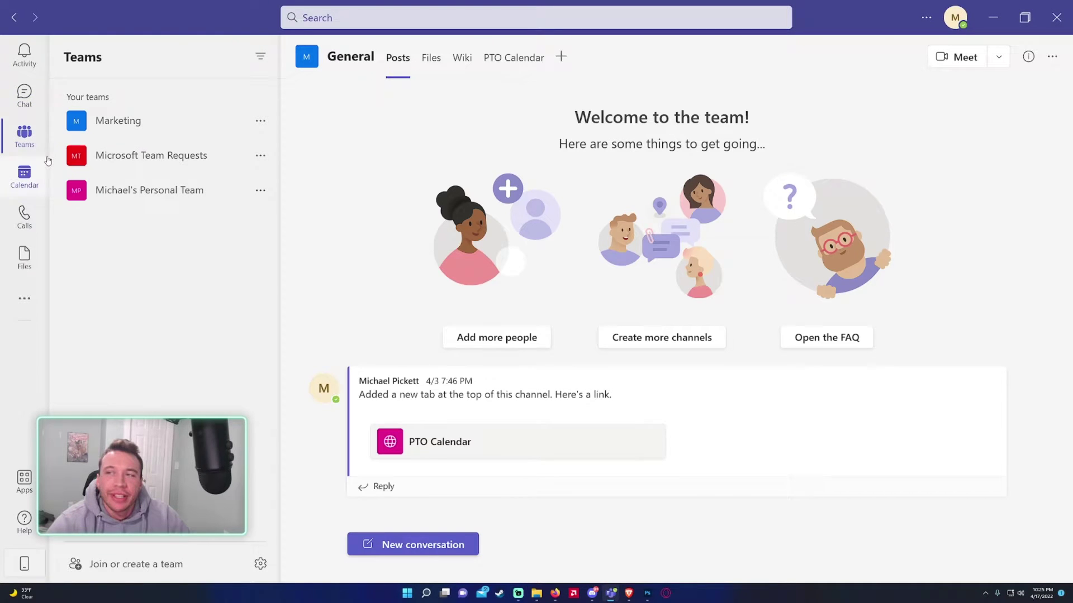
pyautogui.click(27, 167)
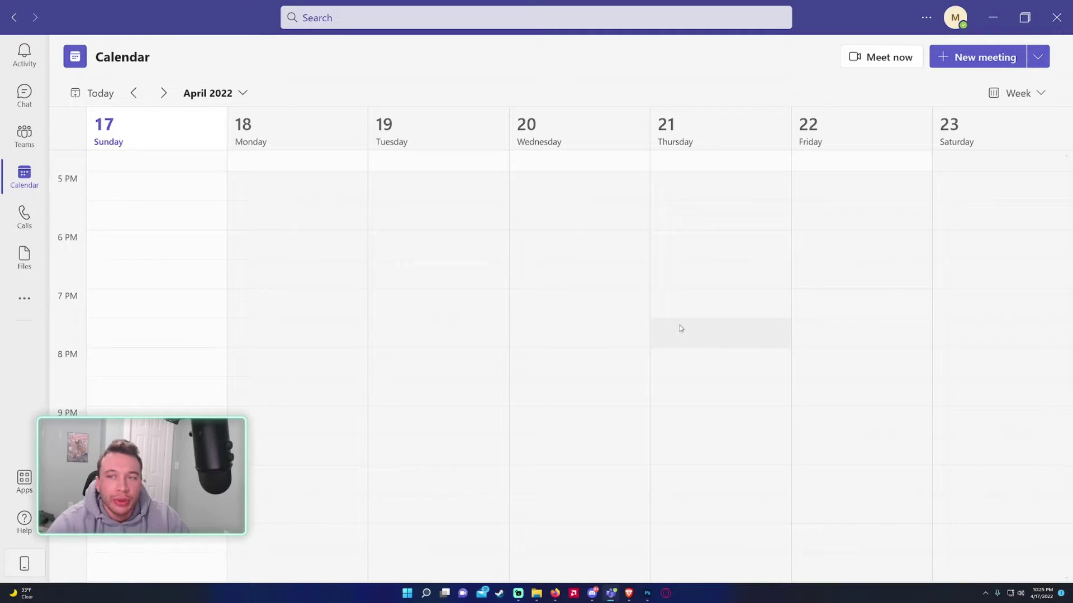
pyautogui.doubleClick(279, 481)
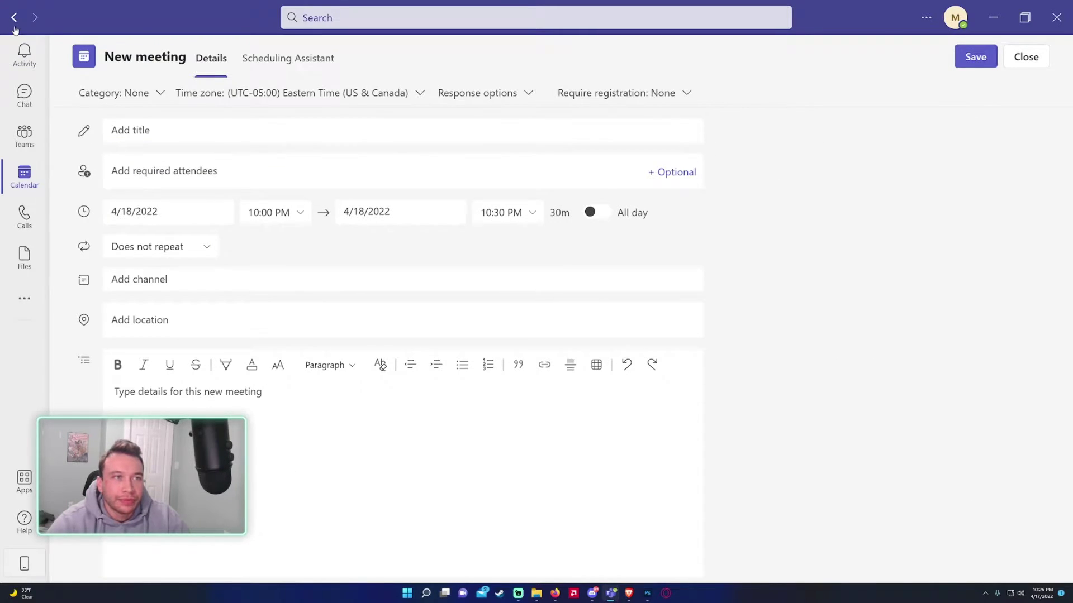
pyautogui.click(14, 17)
pyautogui.click(972, 64)
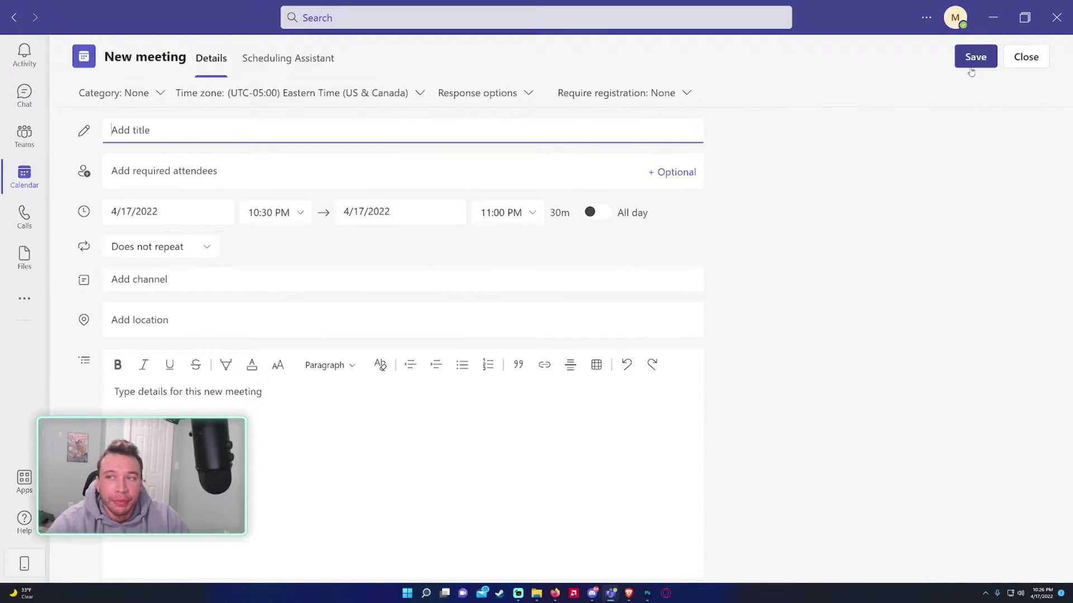
pyautogui.click(15, 17)
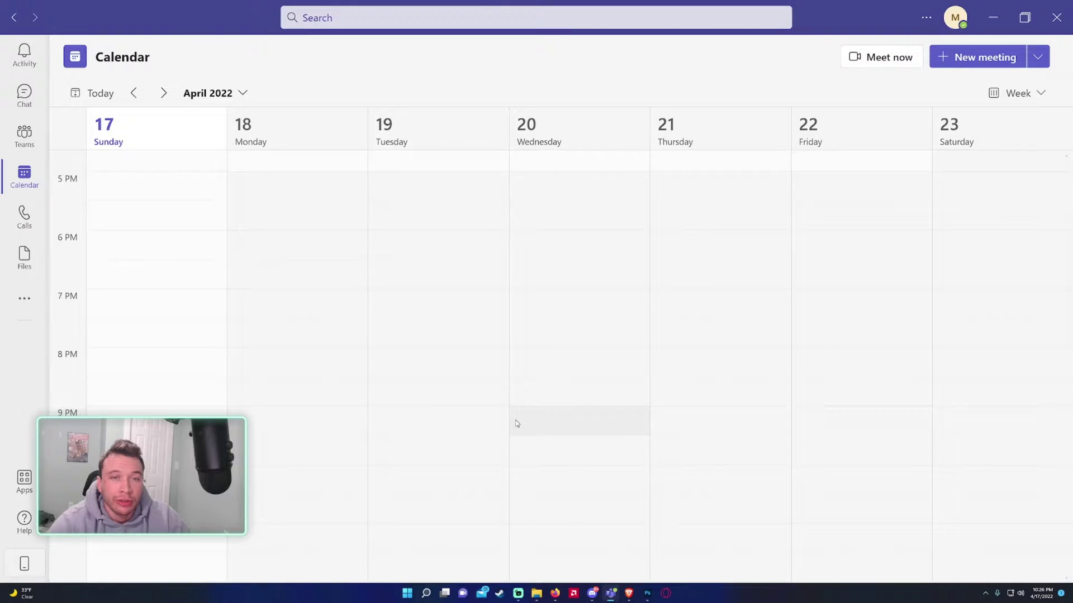
# Create a new meeting on Monday, April 18 at 10:00 AM and title it "Marketing Overview".
pyautogui.scroll(4, 413, 398)
pyautogui.scroll(6, 415, 396)
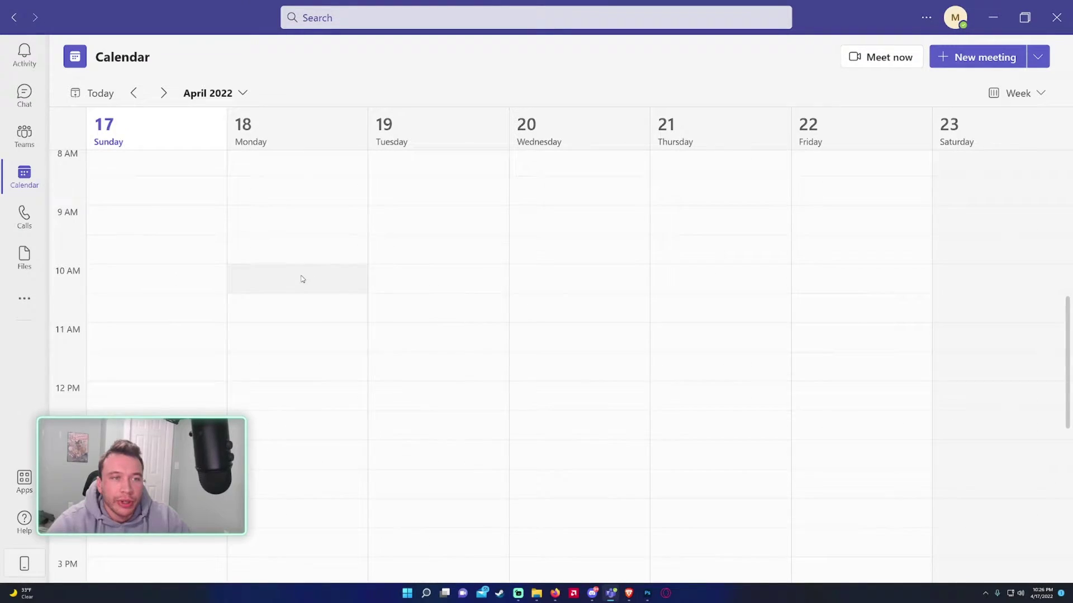
pyautogui.click(299, 326)
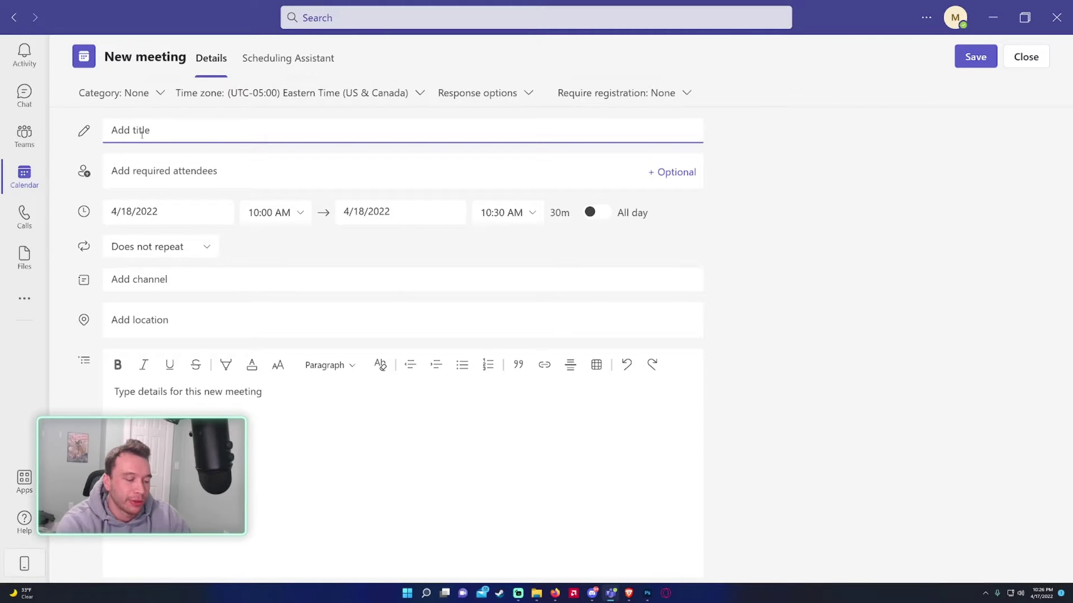
pyautogui.write('Marketing Overv')
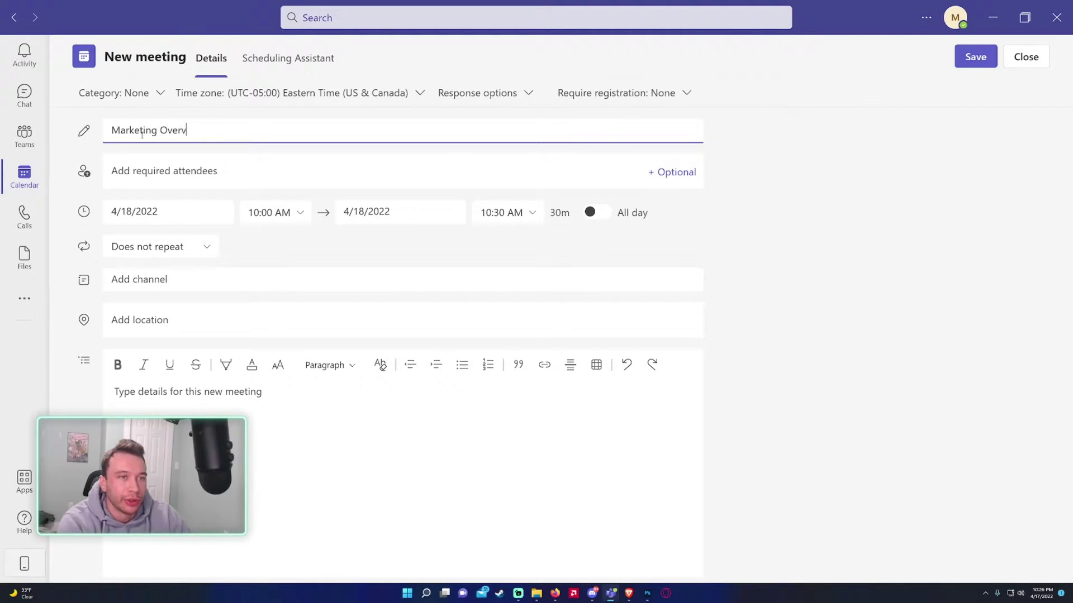
pyautogui.write('iew')
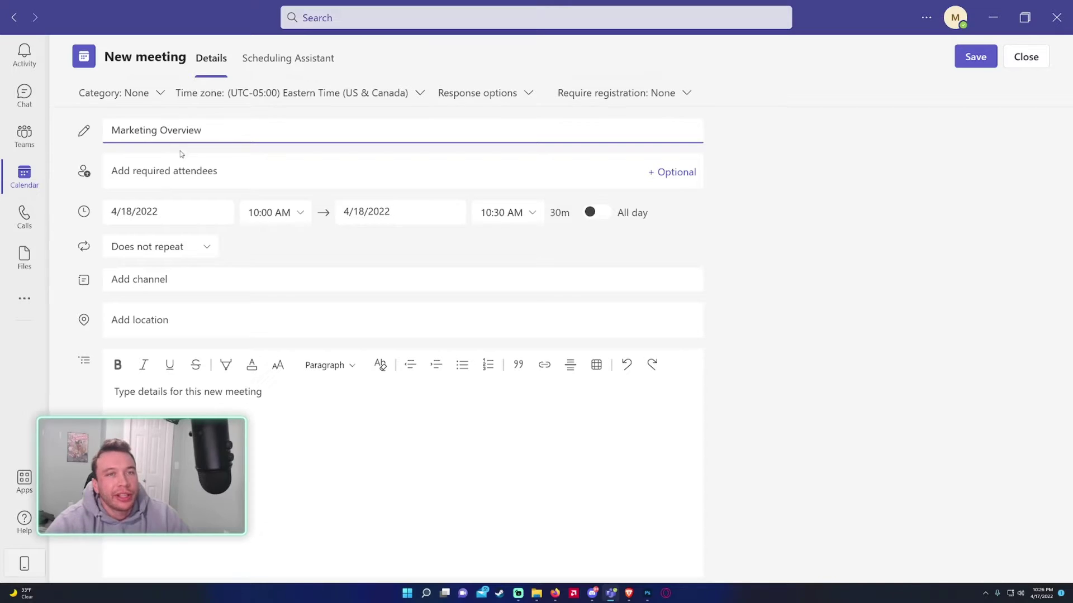
# Add one colleague as a required attendee and another as an optional attendee of the meeting.
pyautogui.click(136, 172)
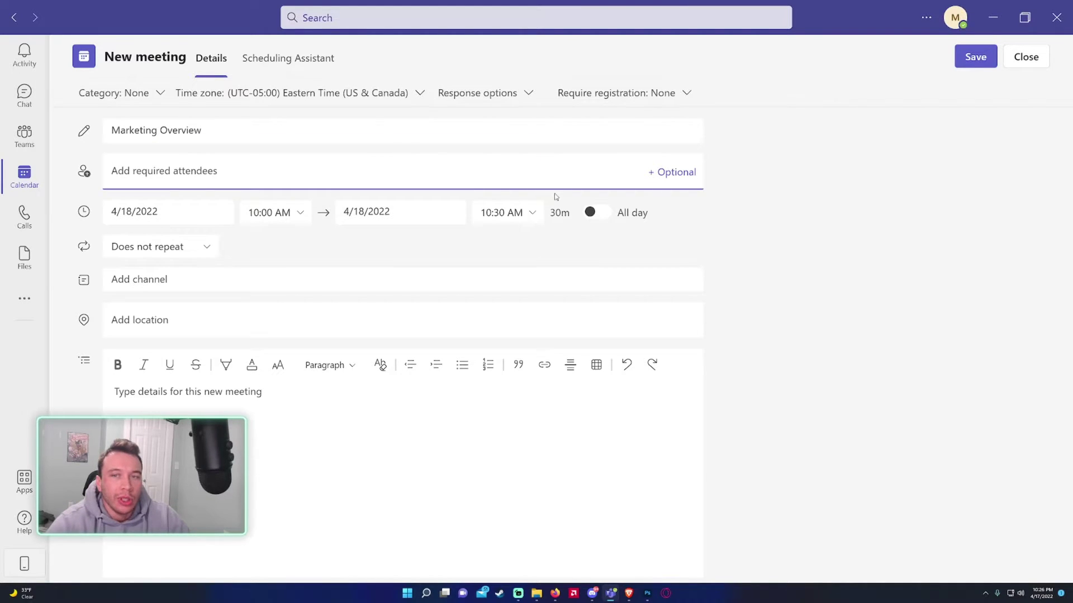
pyautogui.click(665, 173)
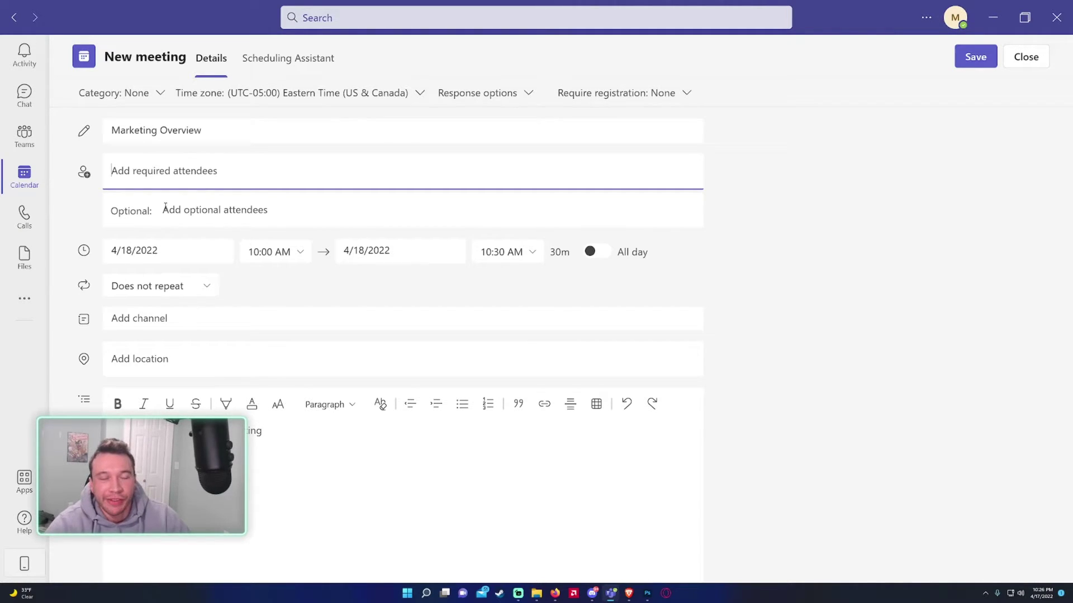
pyautogui.write('bob')
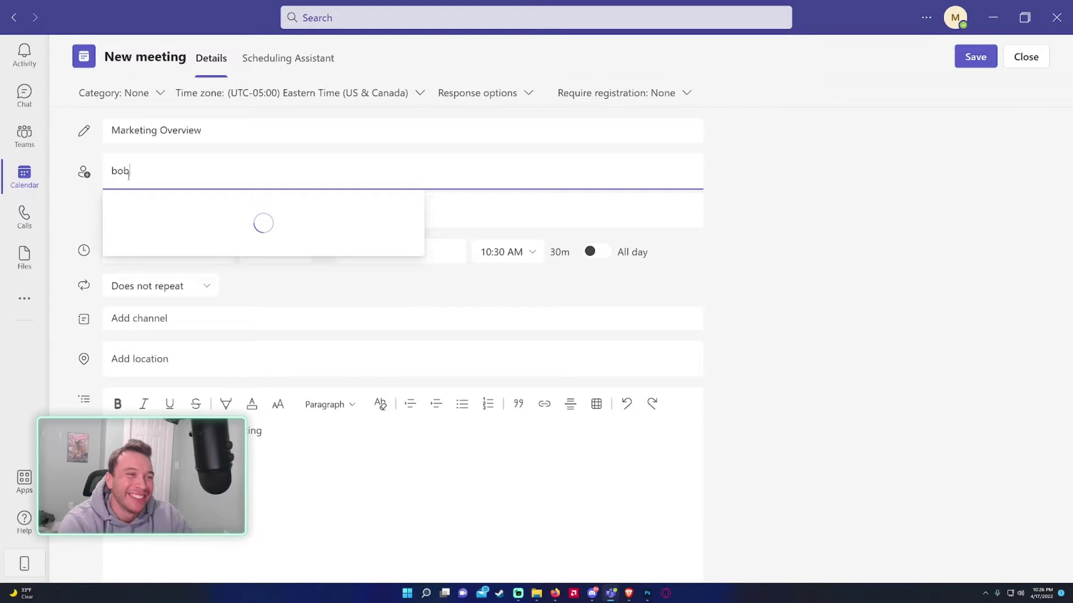
pyautogui.click(216, 201)
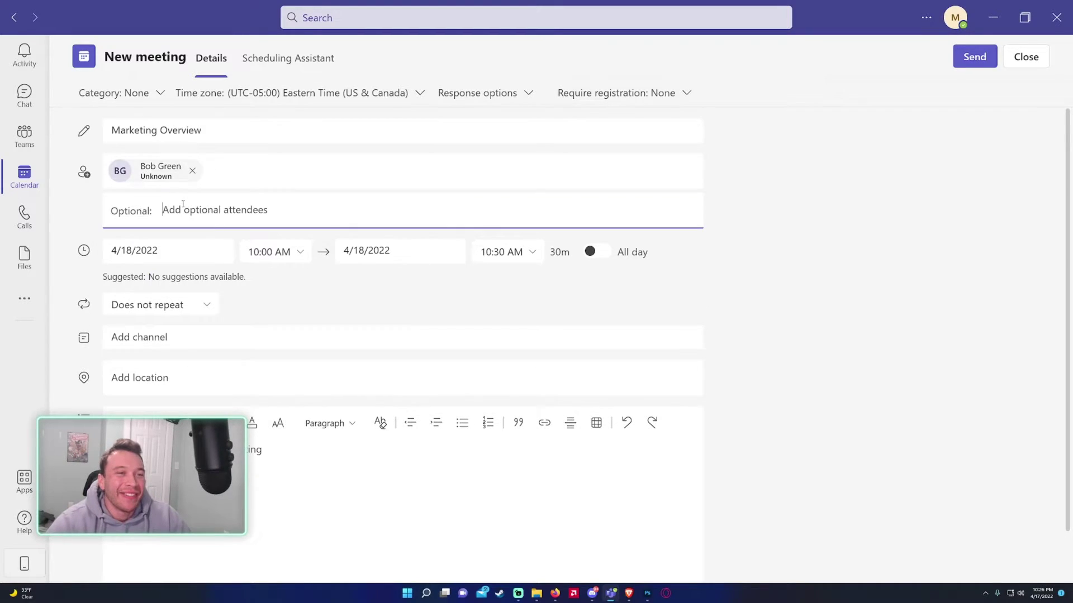
pyautogui.write('abb')
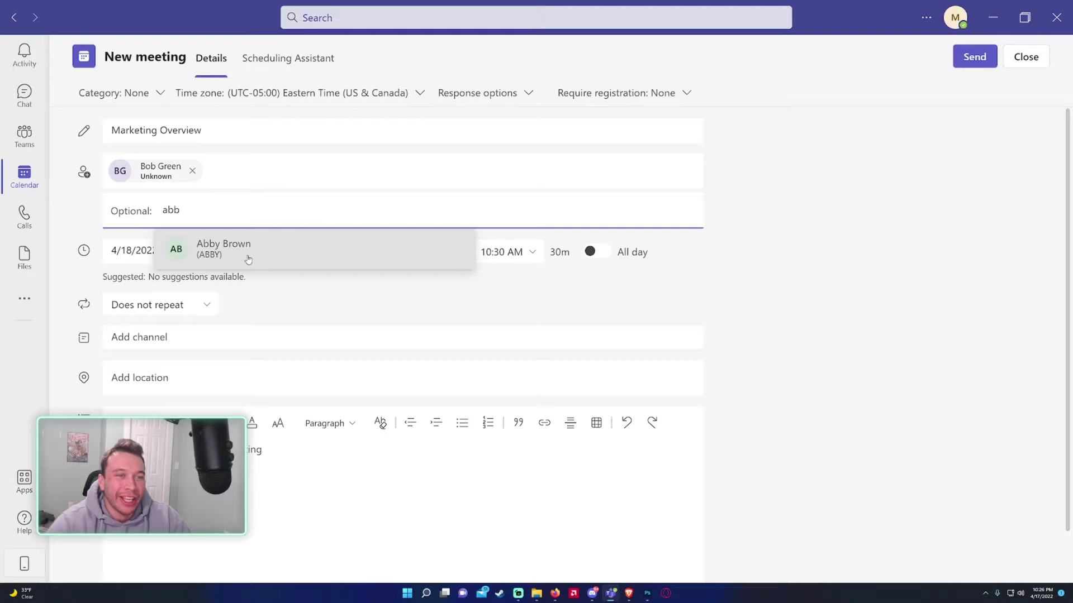
pyautogui.click(249, 252)
pyautogui.click(724, 263)
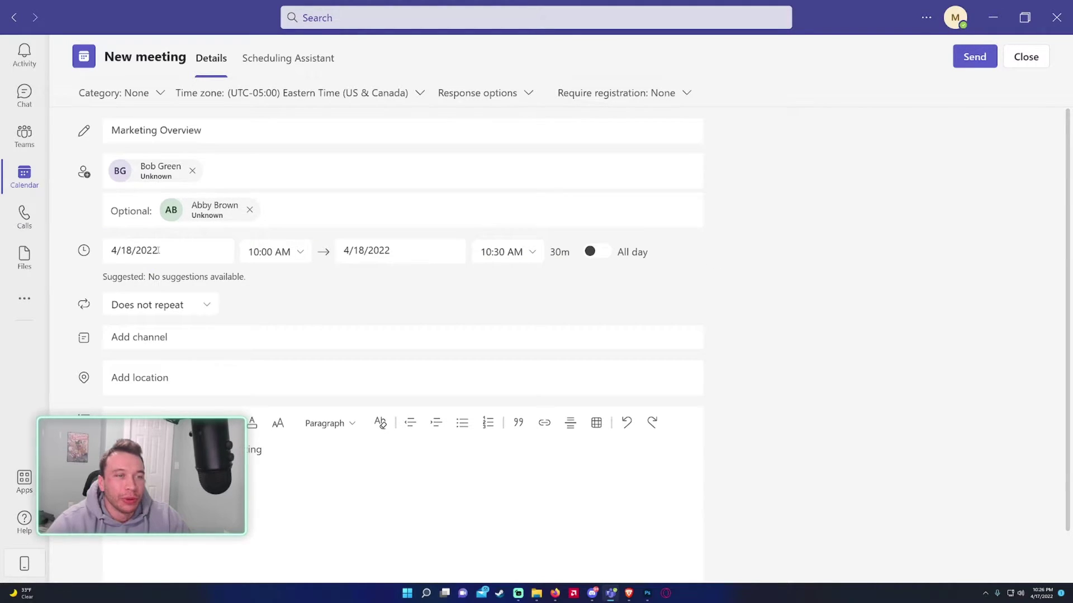
# Try a 9:30 AM start and the all-day option for the meeting, restoring the 10:00 AM to 10:30 AM slot.
pyautogui.click(269, 251)
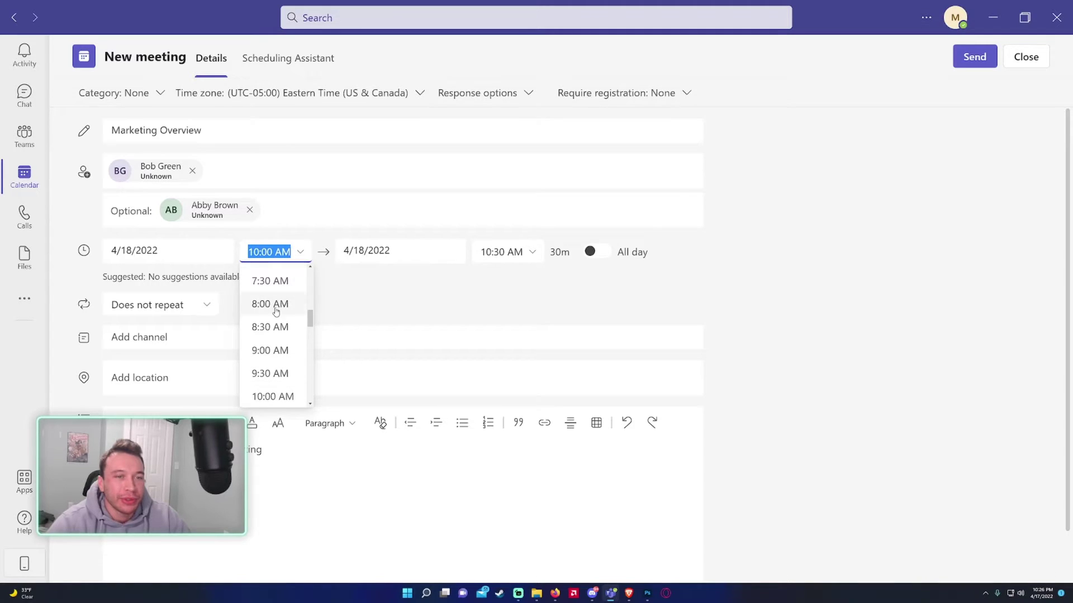
pyautogui.scroll(-1, 287, 369)
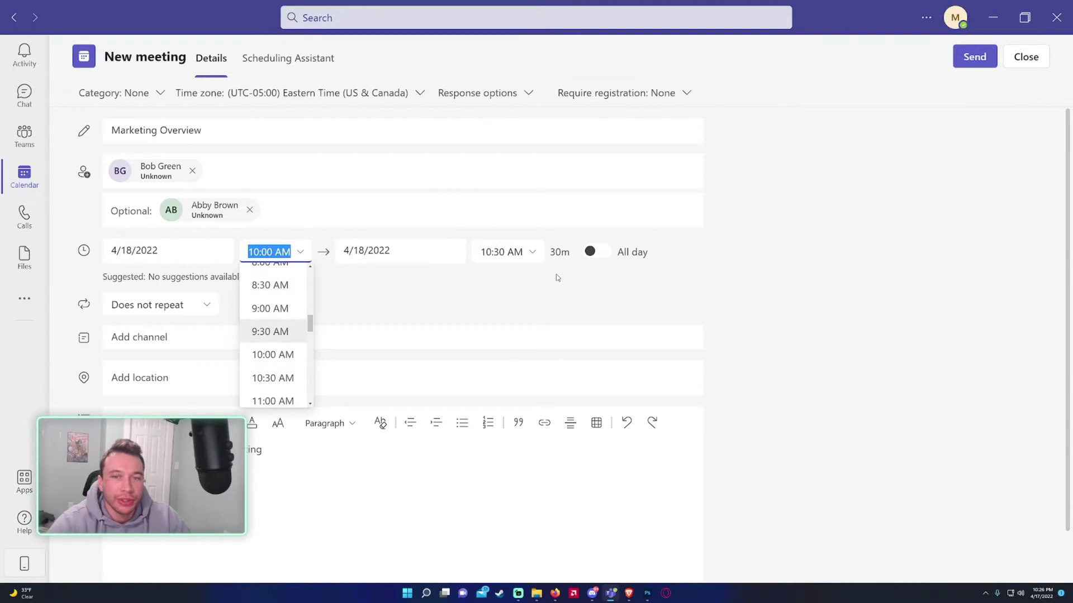
pyautogui.press('Return')
pyautogui.click(269, 251)
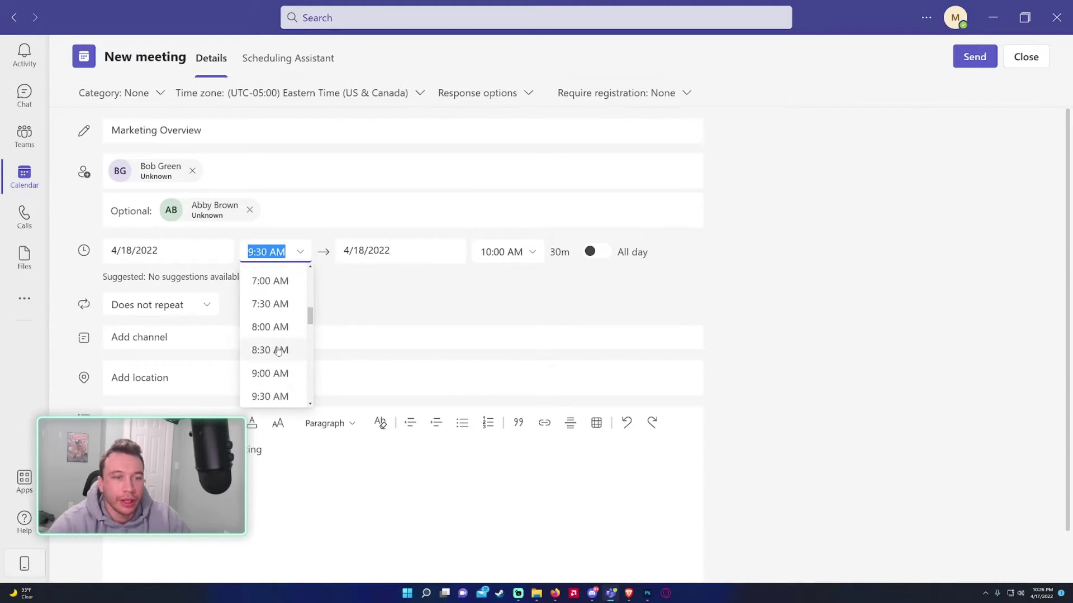
pyautogui.scroll(-1, 278, 351)
pyautogui.click(277, 375)
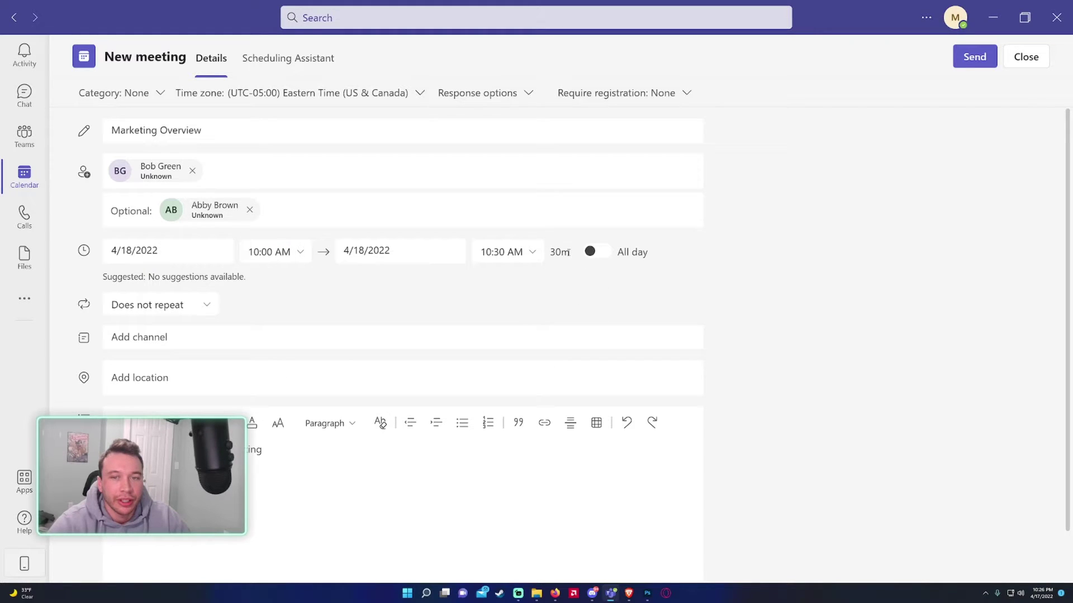
pyautogui.click(592, 251)
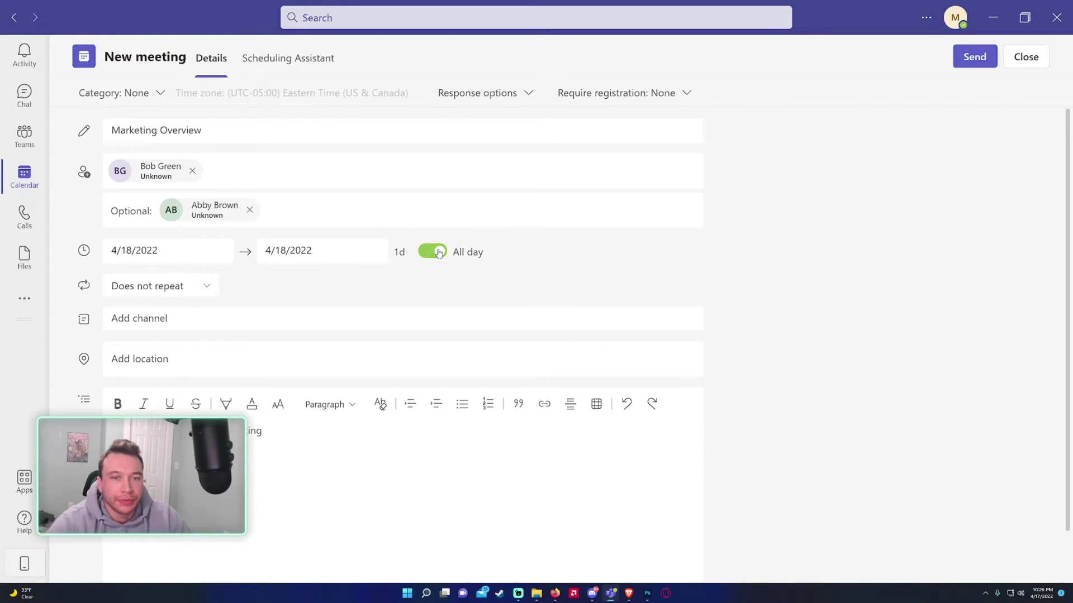
pyautogui.click(596, 251)
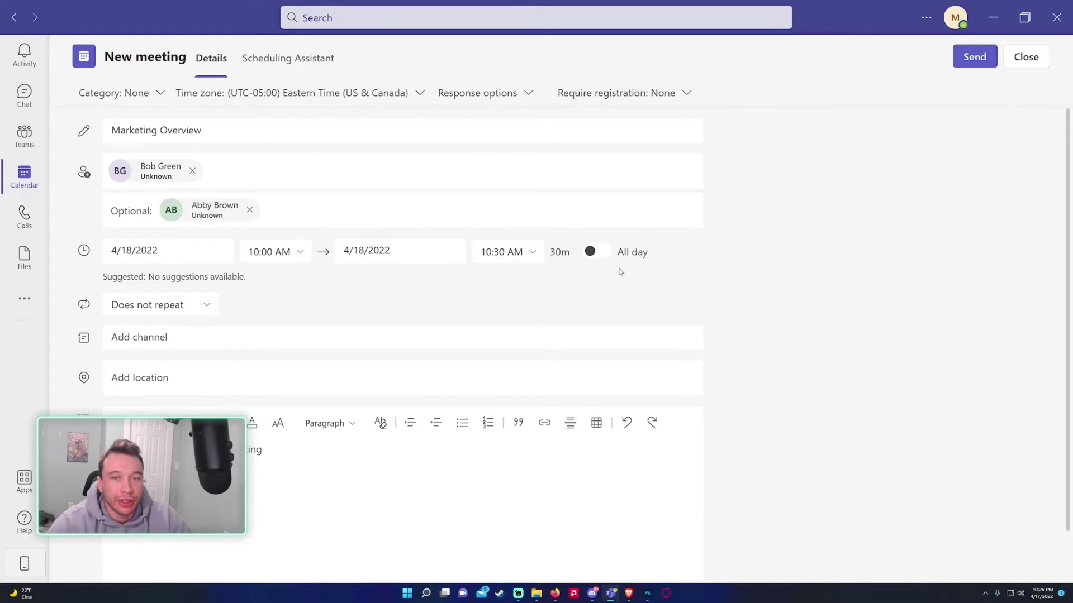
# Try a weekly recurrence for the meeting and set it back to Does not repeat.
pyautogui.click(144, 303)
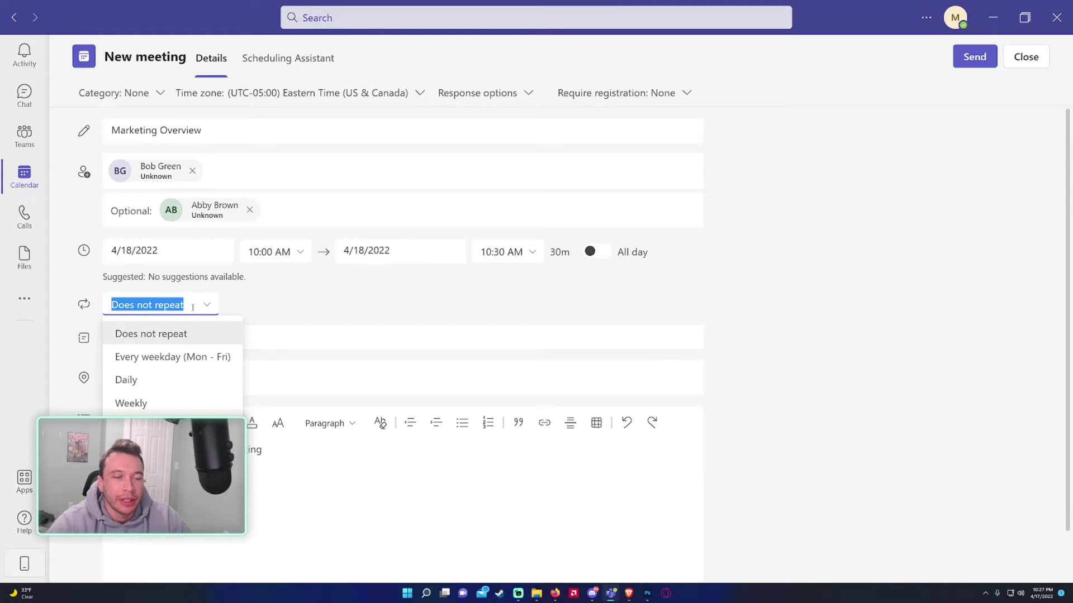
pyautogui.click(141, 403)
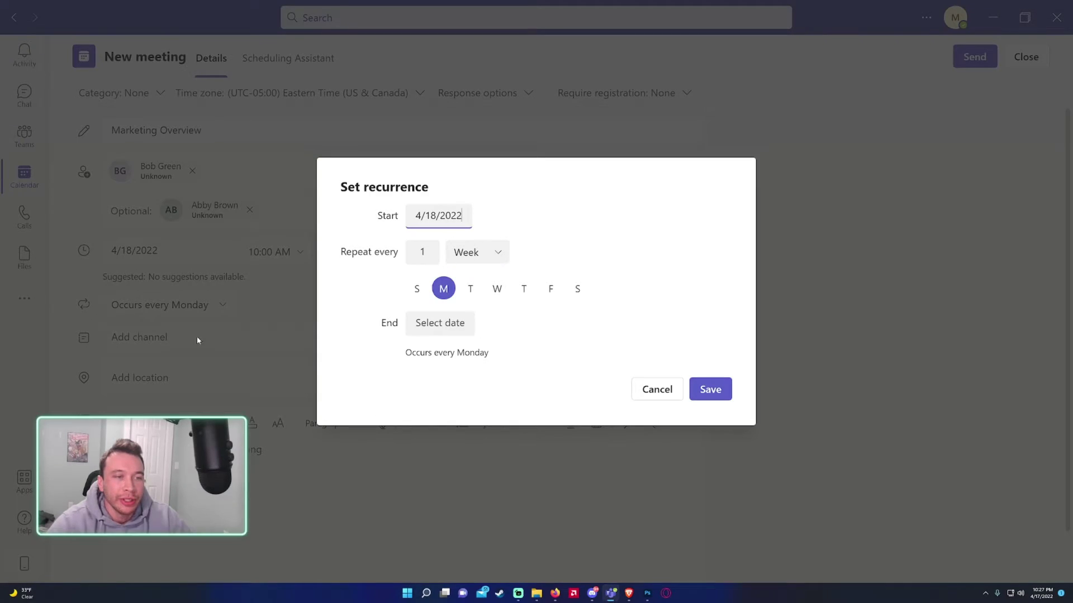
pyautogui.click(659, 395)
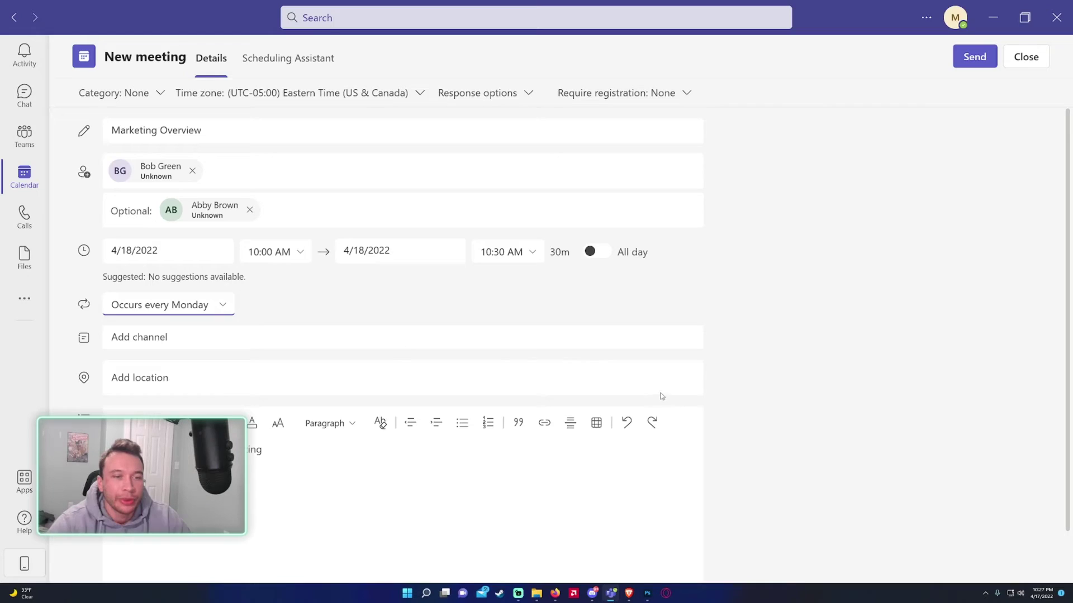
pyautogui.click(219, 304)
pyautogui.click(191, 330)
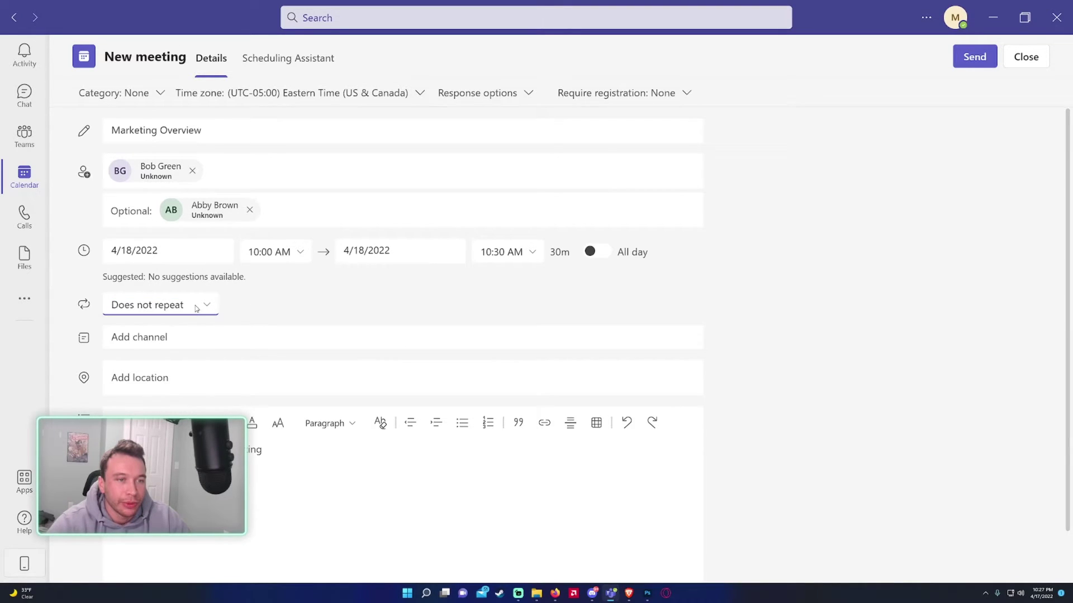
# Review the repeat options and the teams available for the meeting's channel without choosing any.
pyautogui.click(197, 308)
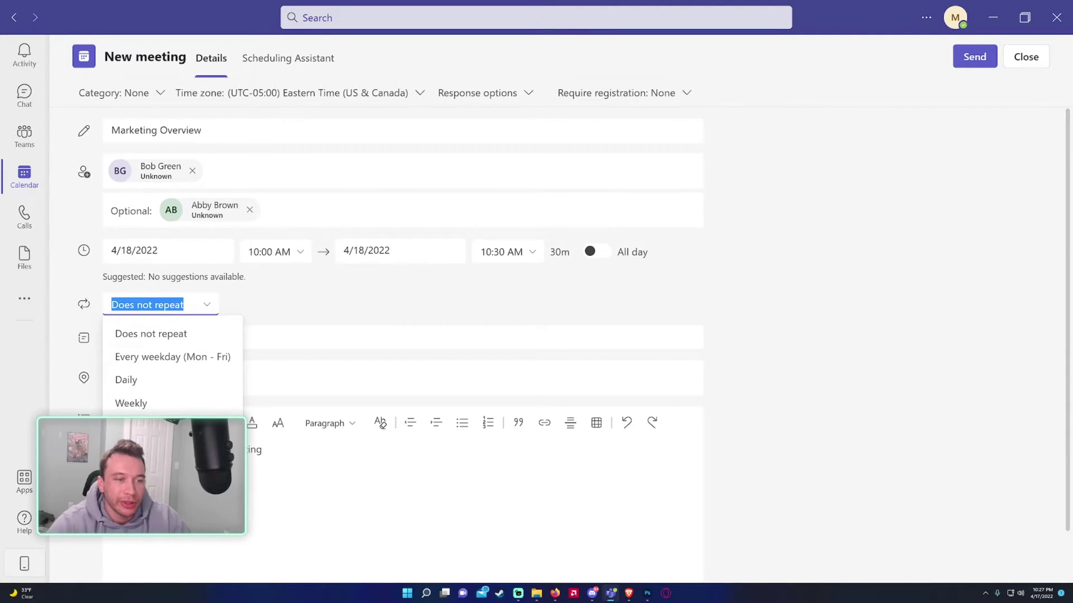
pyautogui.click(359, 332)
pyautogui.click(288, 307)
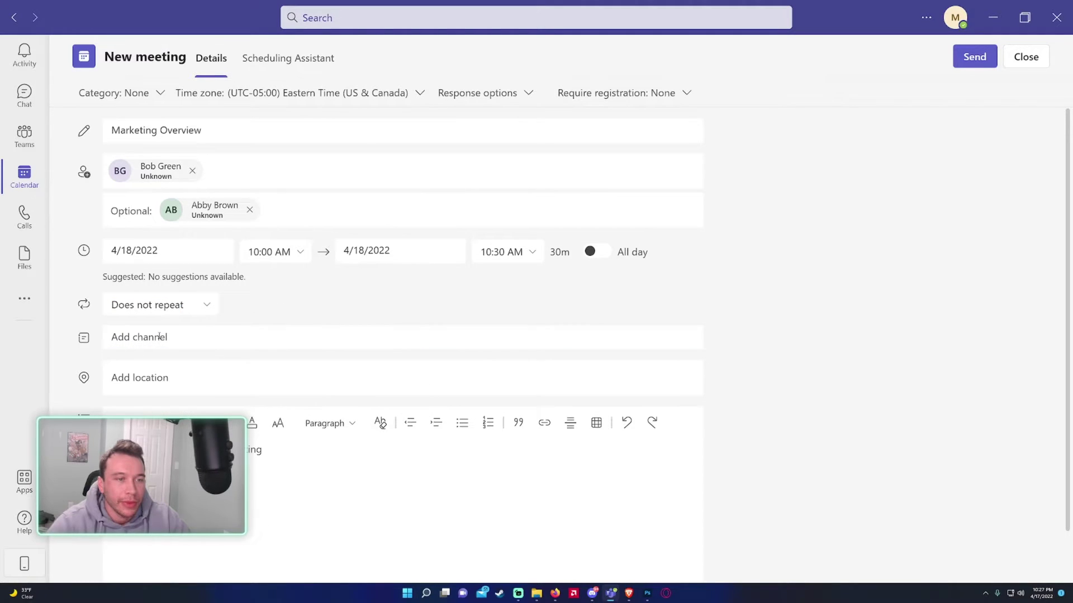
pyautogui.click(159, 337)
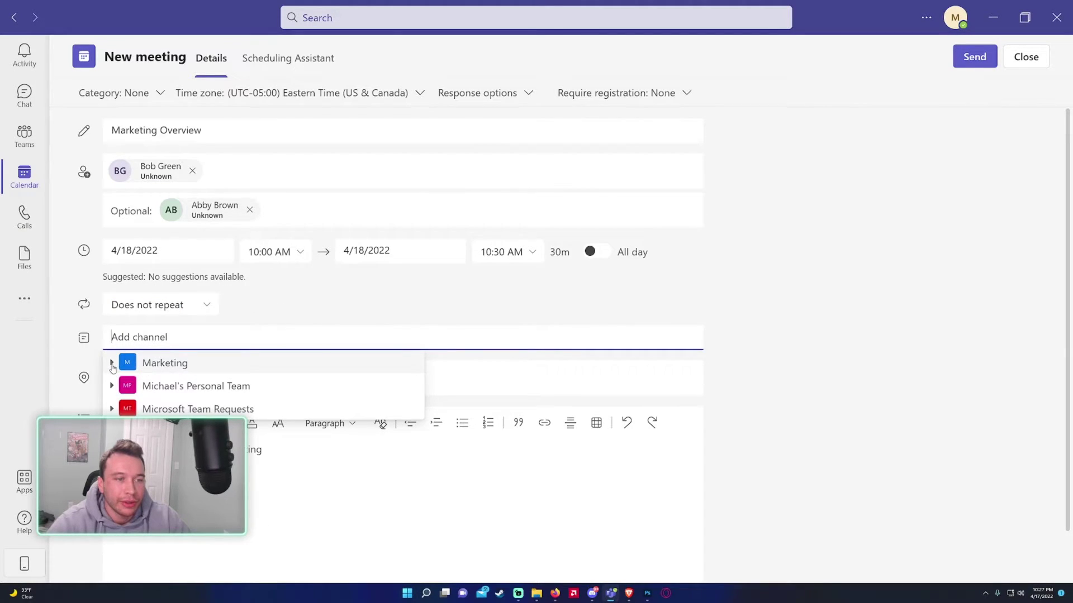
pyautogui.click(325, 303)
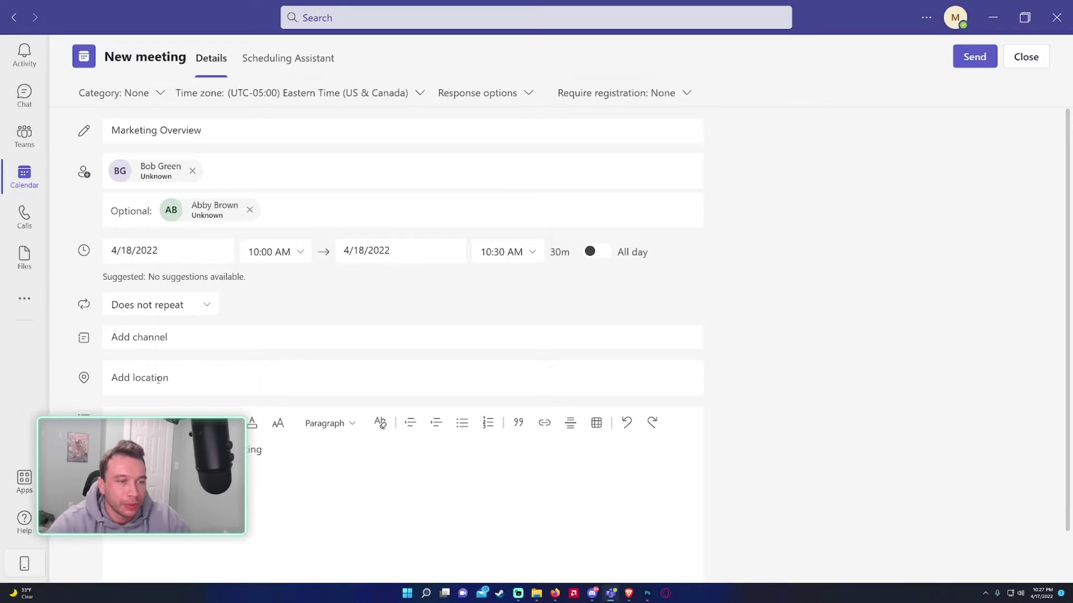
# Leave the location empty and enter "Quick overview with the new marketing strategy" as the meeting's details.
pyautogui.click(158, 378)
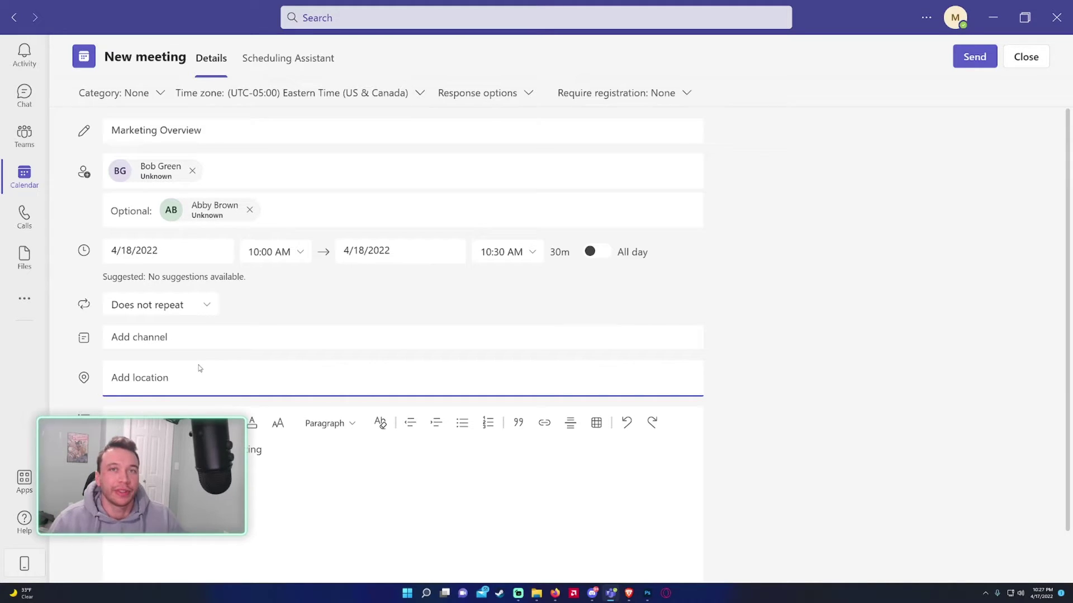
pyautogui.press('Tab')
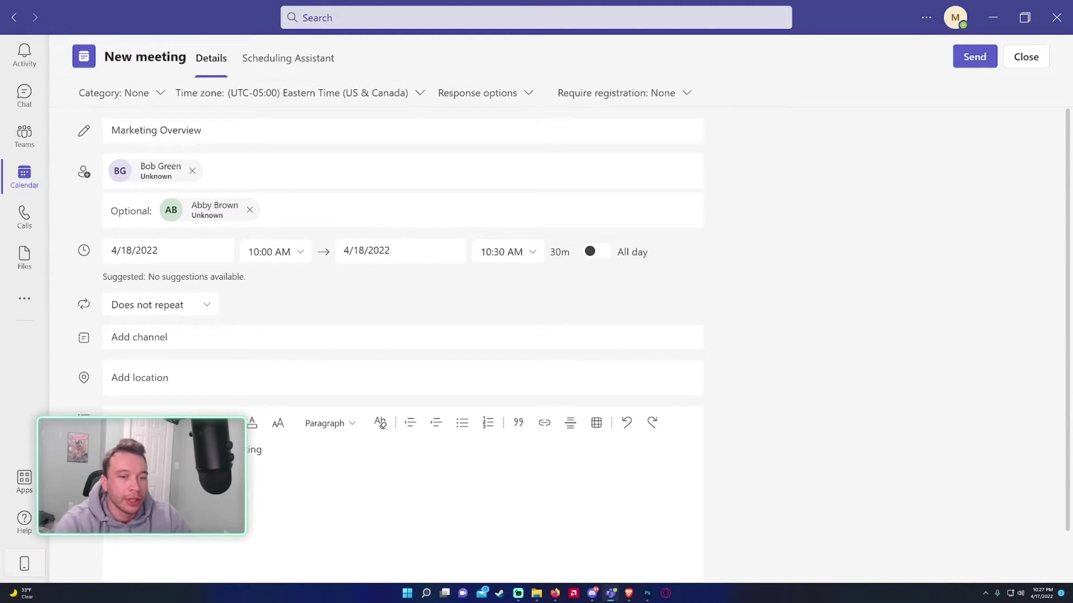
pyautogui.press('Tab')
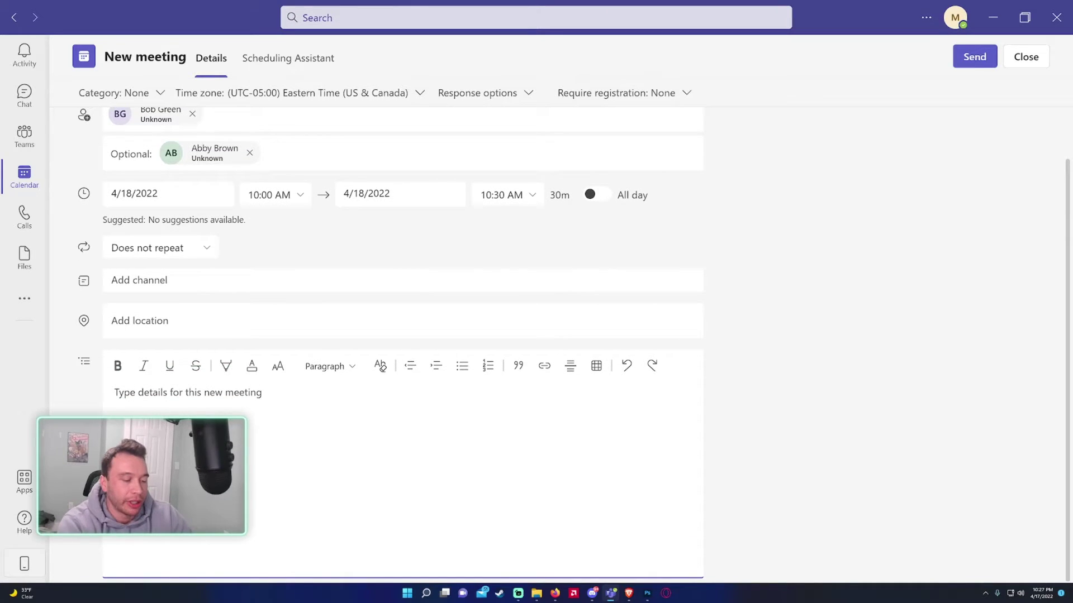
pyautogui.write('Quick ov')
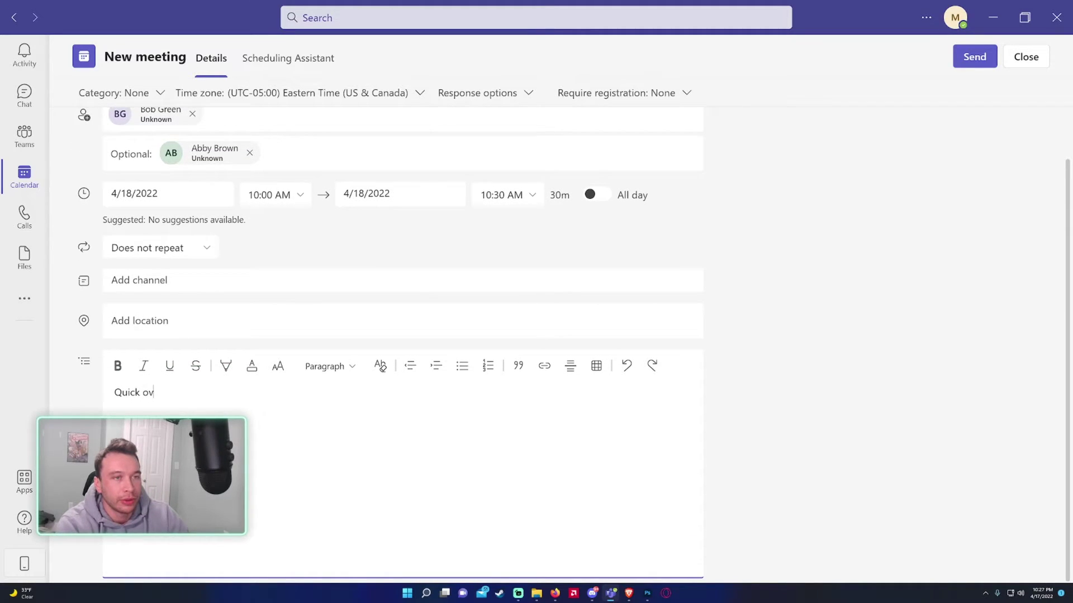
pyautogui.write('erview with the new ')
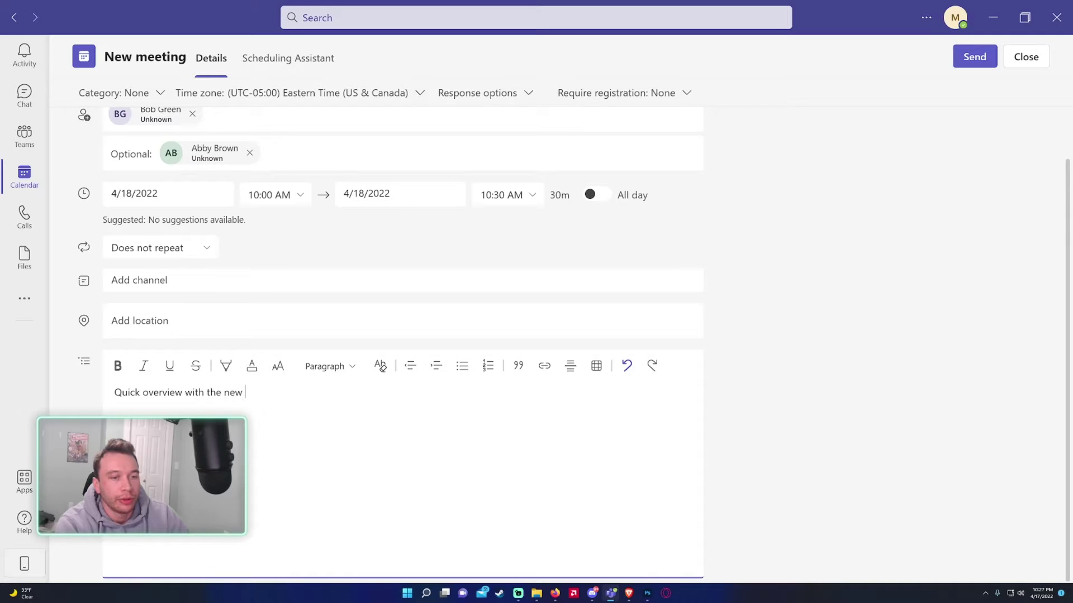
pyautogui.write('marketing str')
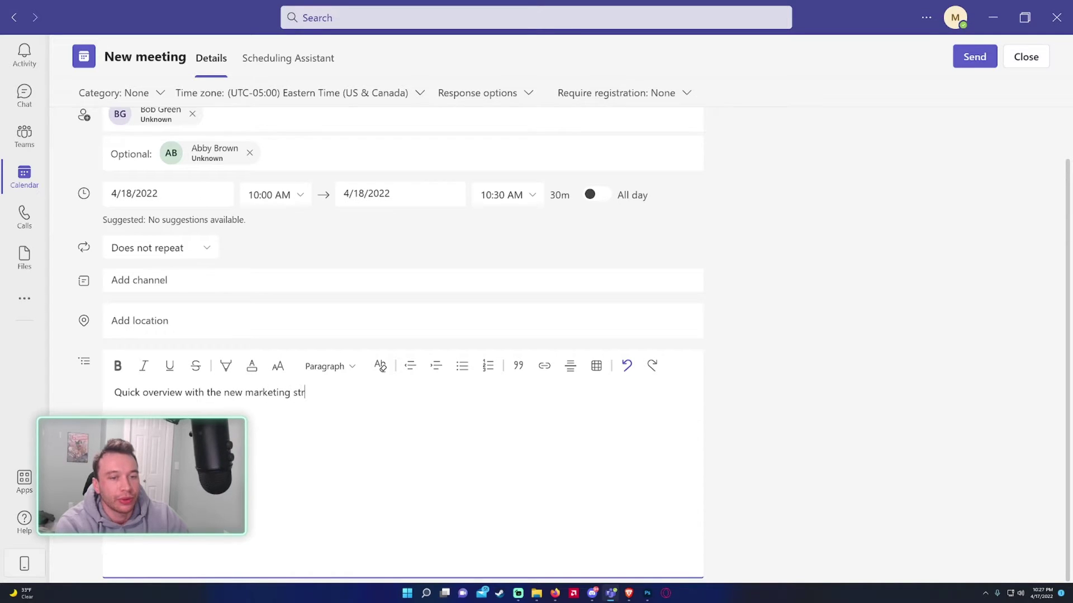
pyautogui.write('ategy')
pyautogui.hotkey('ctrl', 'a')
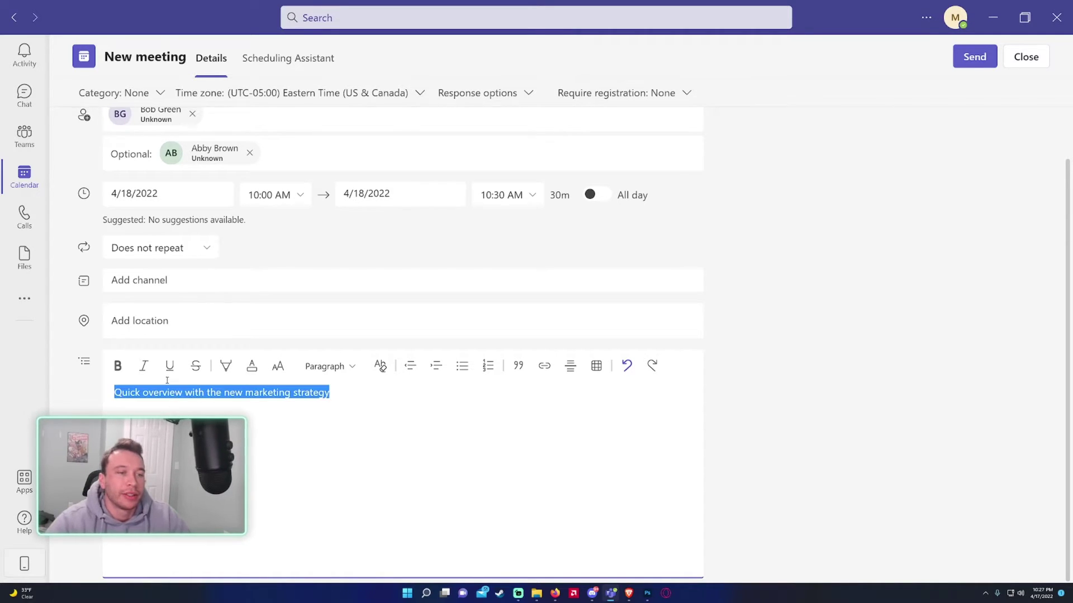
pyautogui.click(268, 437)
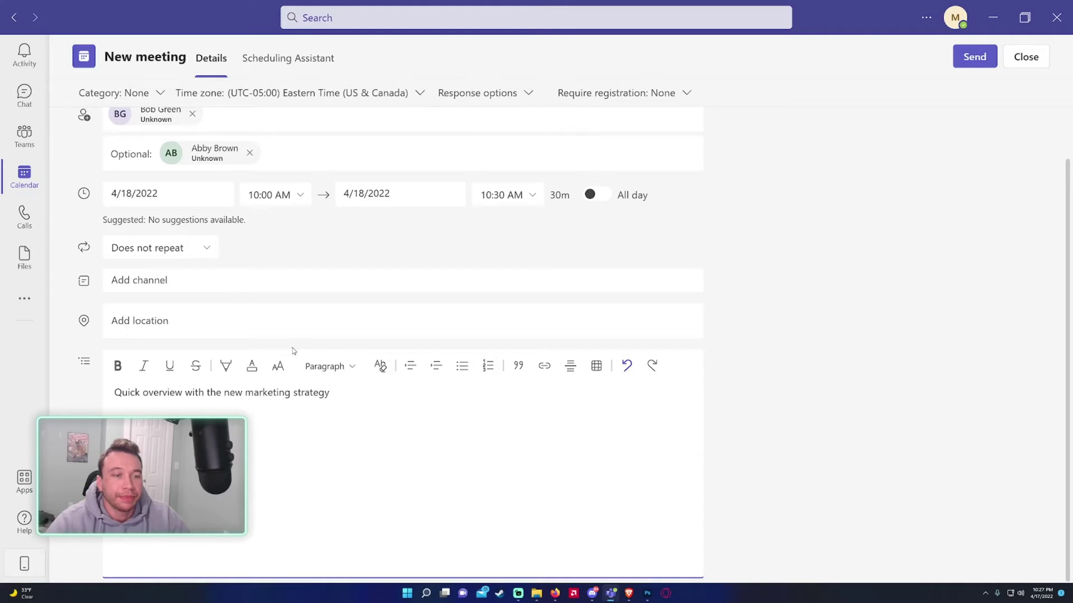
# Review the attendees' availability and the meeting's category, response and registration options without choosing any.
pyautogui.scroll(1, 175, 297)
pyautogui.click(287, 58)
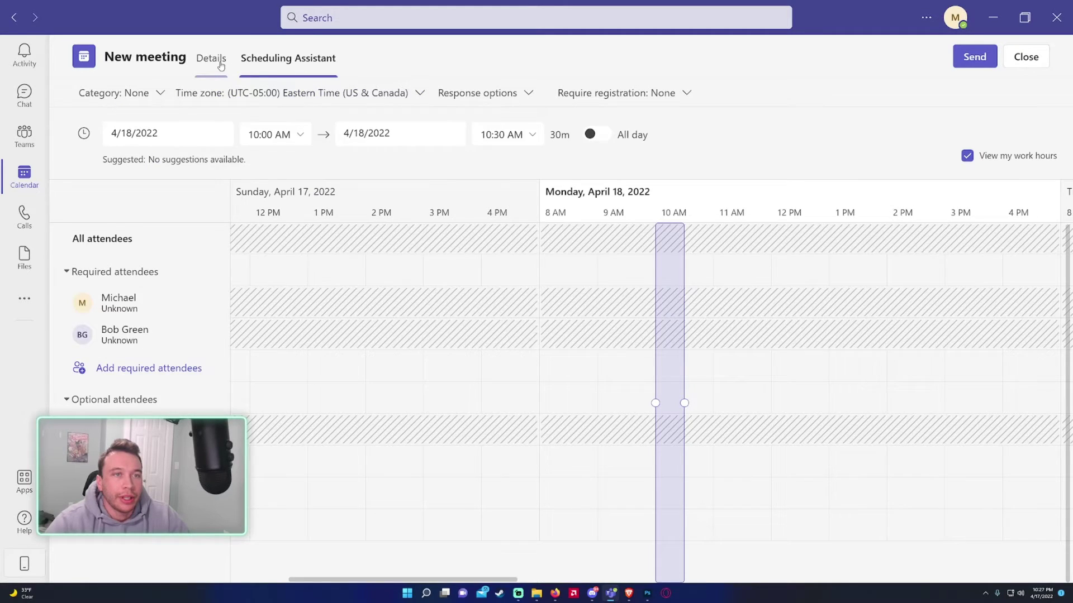
pyautogui.click(211, 58)
pyautogui.click(155, 94)
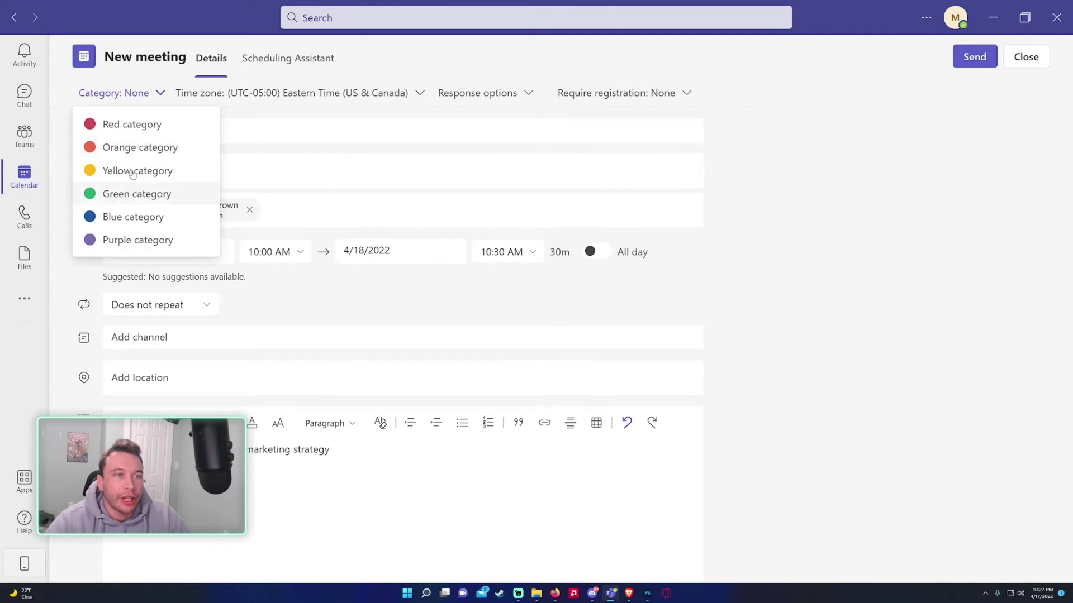
pyautogui.click(161, 93)
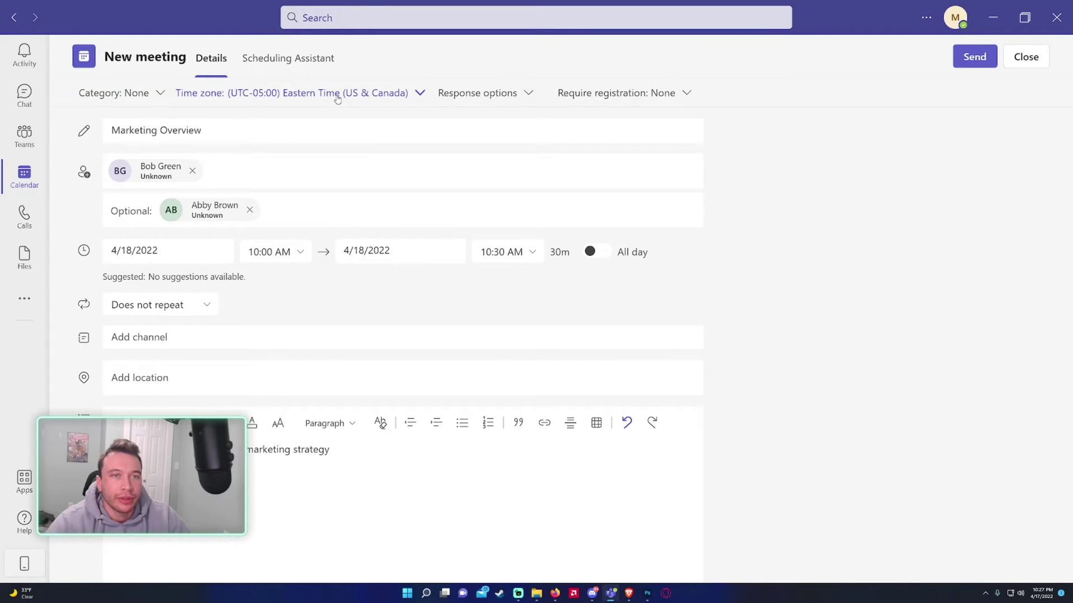
pyautogui.click(468, 95)
pyautogui.click(486, 95)
pyautogui.click(617, 94)
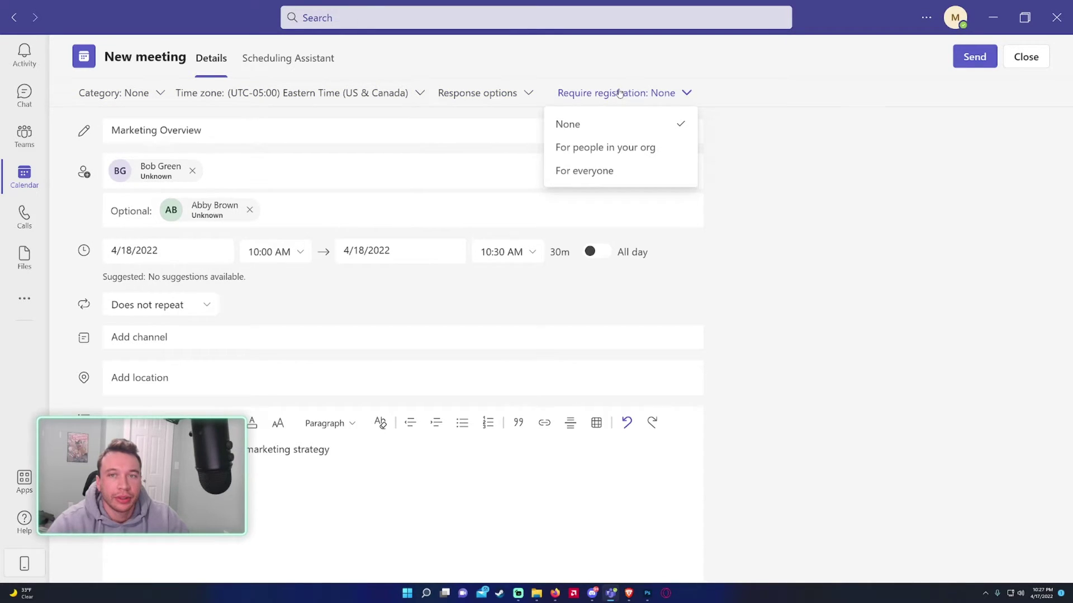
# Move the meeting to 12:30 PM to 1:00 PM on Monday, April 18 in the Scheduling Assistant and send the invitation.
pyautogui.click(288, 58)
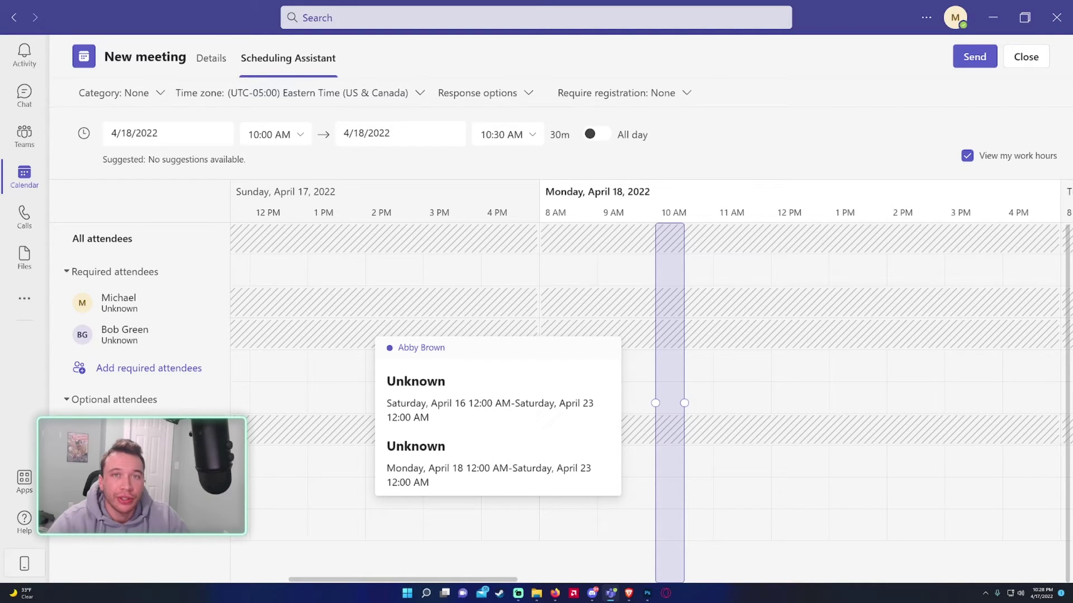
pyautogui.moveTo(405, 303)
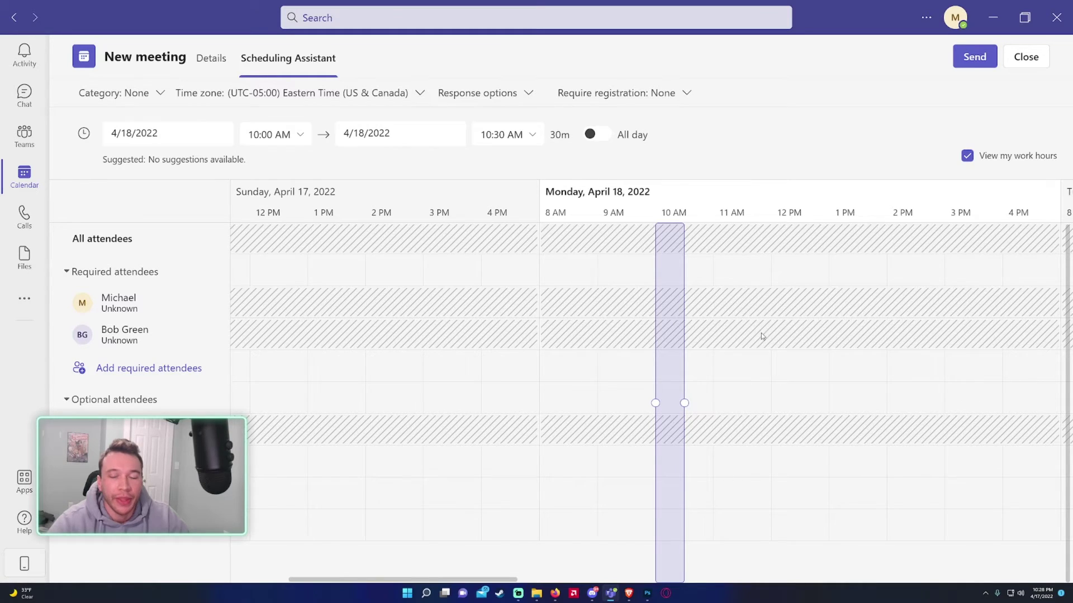
pyautogui.click(808, 339)
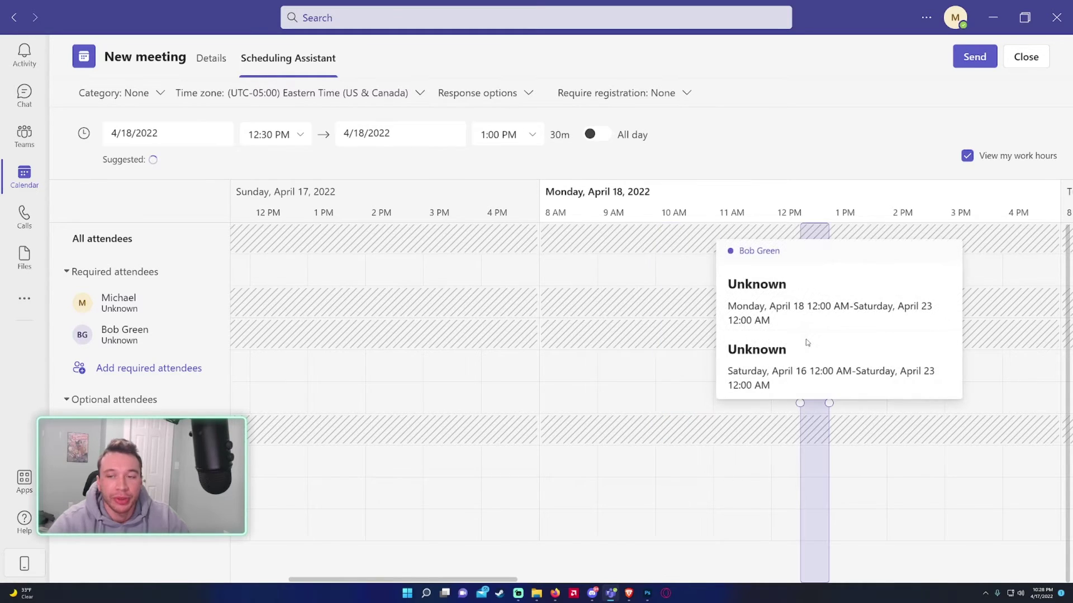
pyautogui.click(209, 64)
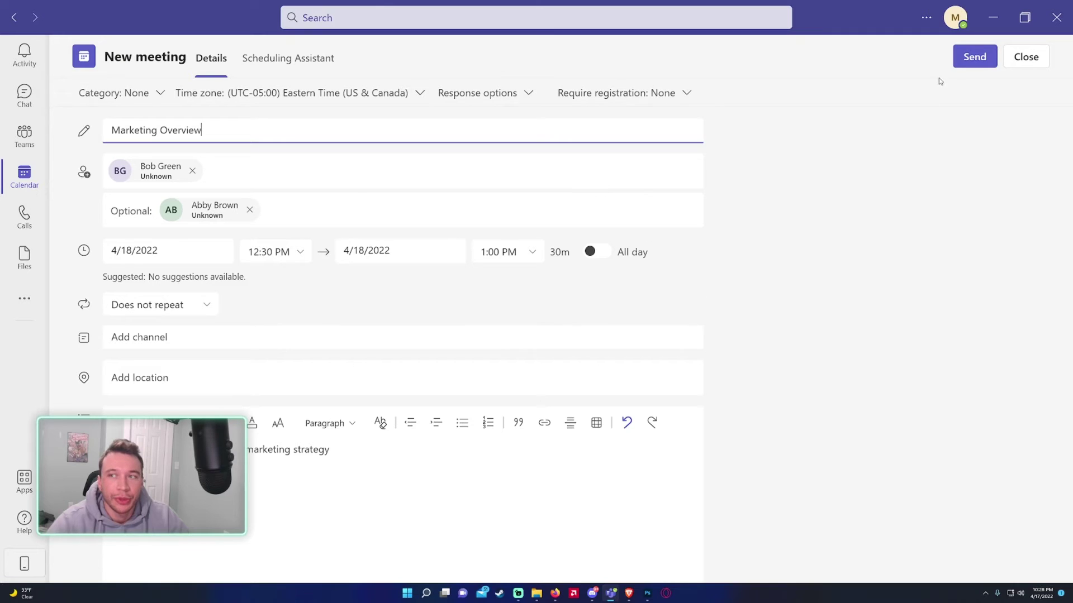
pyautogui.click(960, 63)
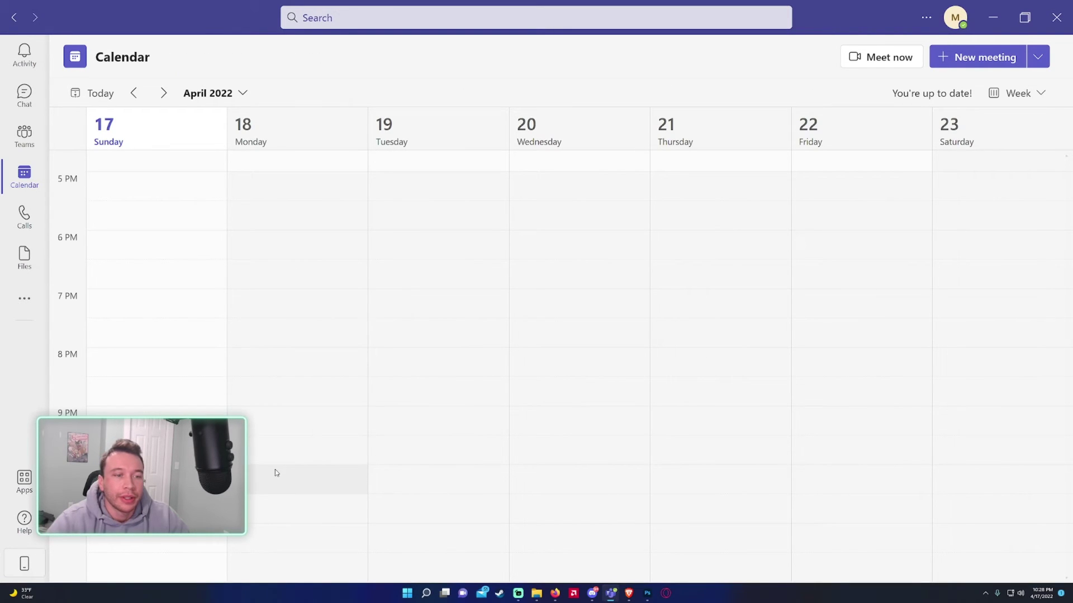
# Find the Marketing Overview meeting on Monday, April 18 in the calendar, open it and return to the week view.
pyautogui.scroll(6, 324, 299)
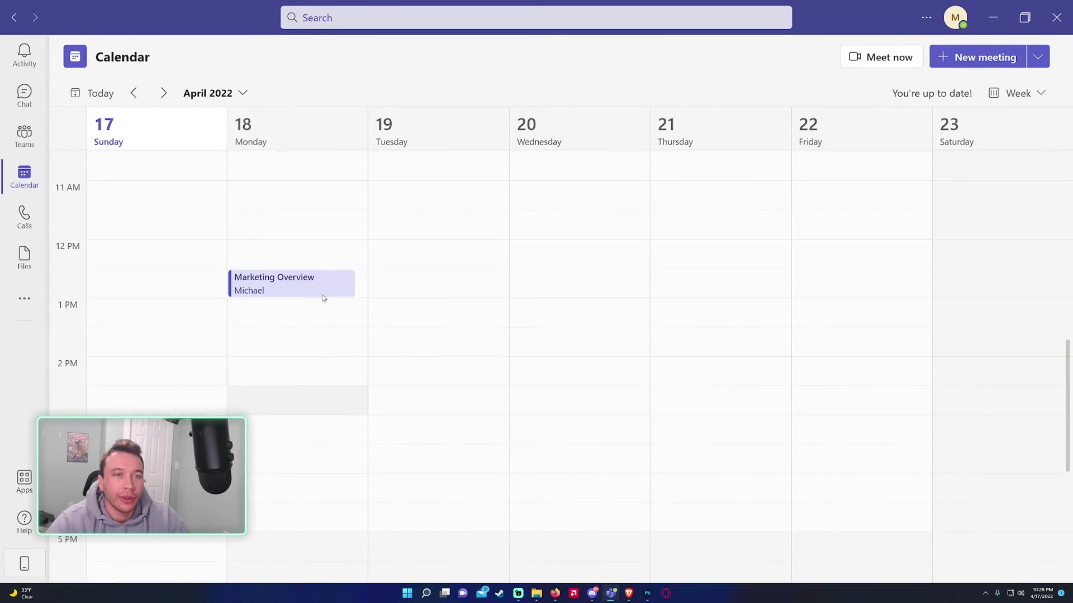
pyautogui.doubleClick(285, 300)
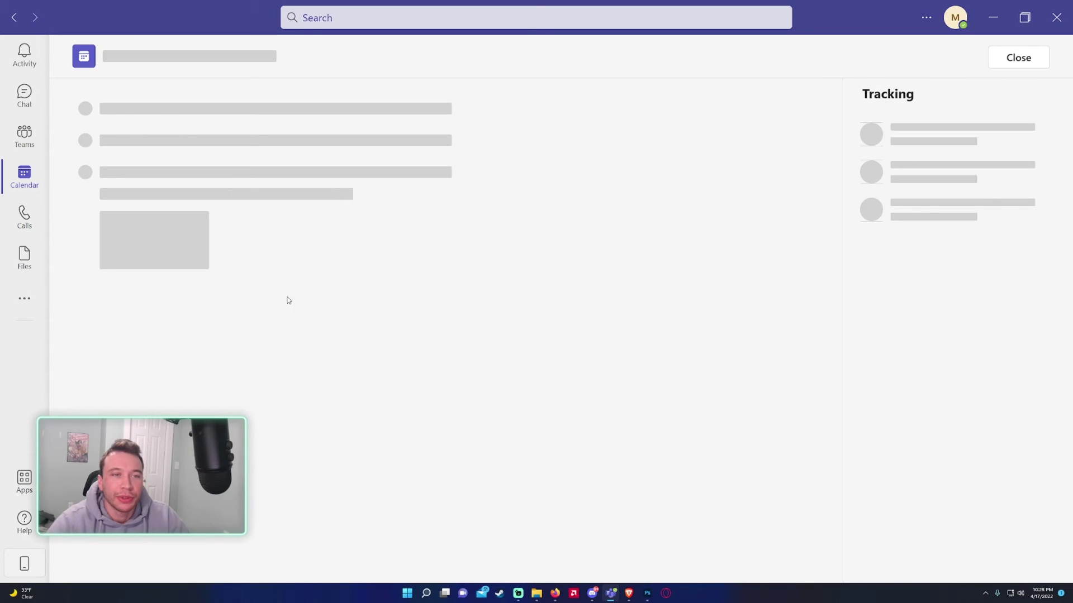
pyautogui.click(14, 17)
pyautogui.scroll(6, 287, 218)
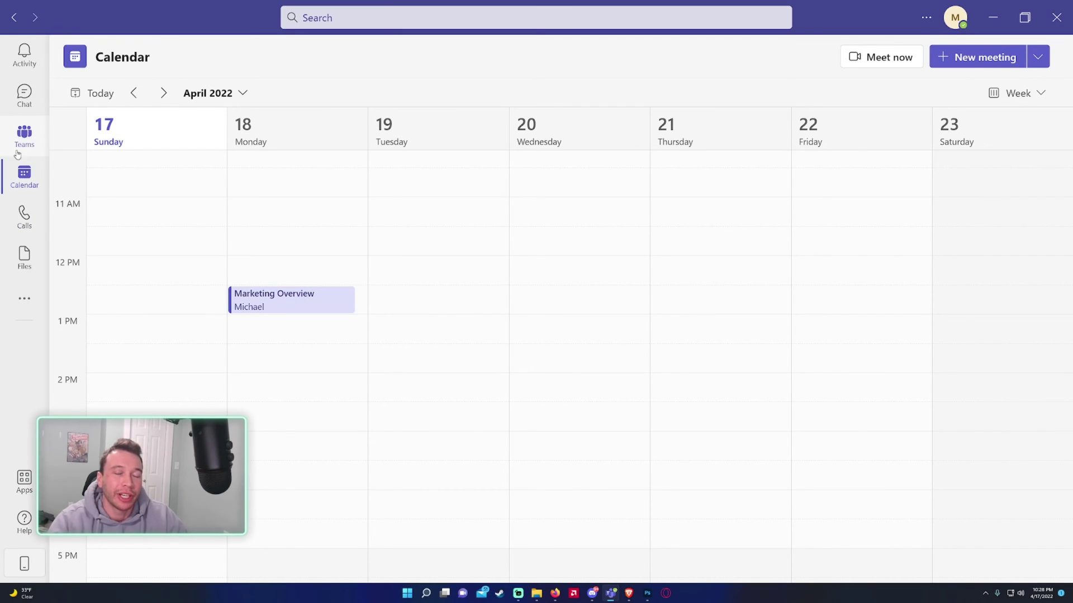
pyautogui.hotkey('ctrl', '2')
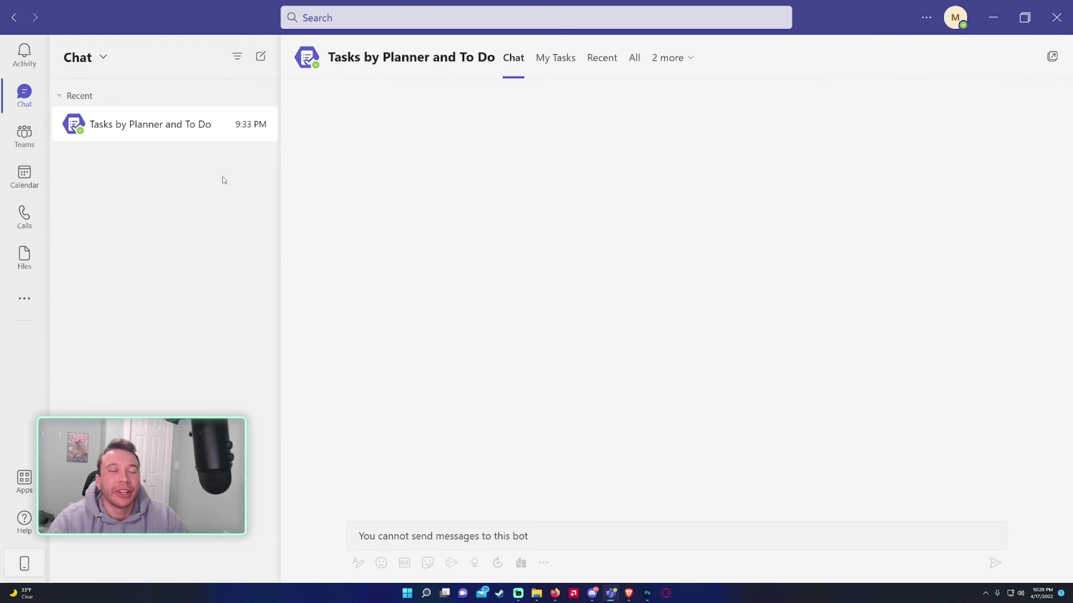
pyautogui.click(24, 134)
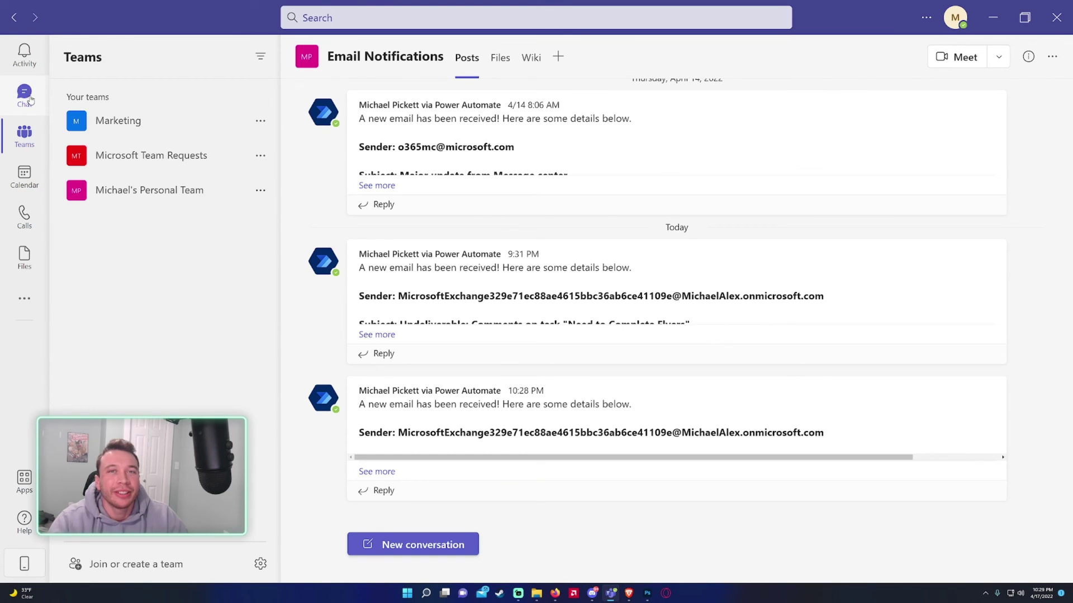
pyautogui.hotkey('ctrl', '4')
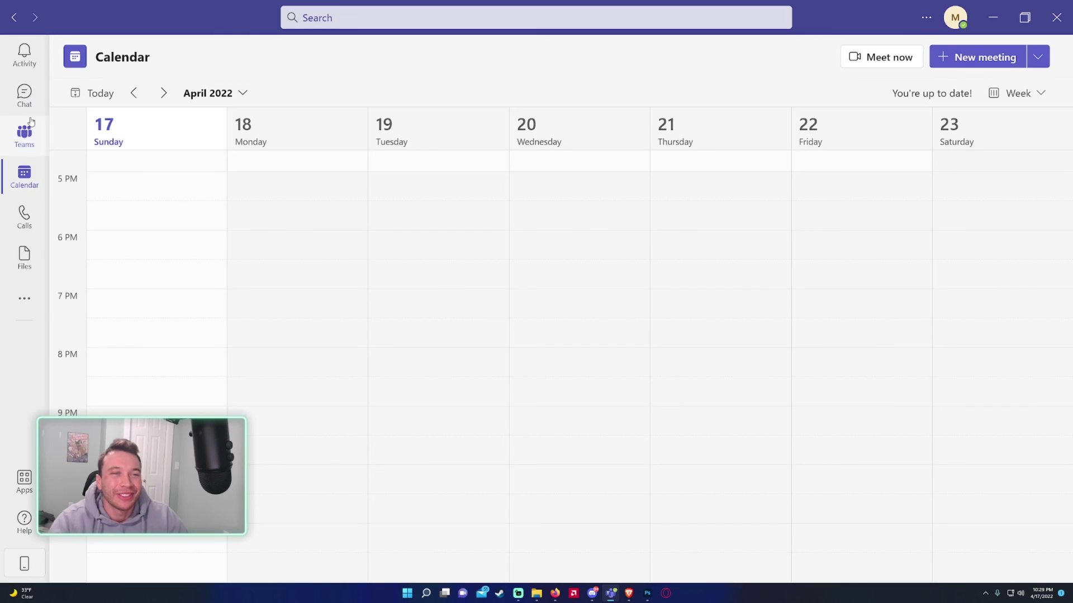
pyautogui.hotkey('ctrl', '3')
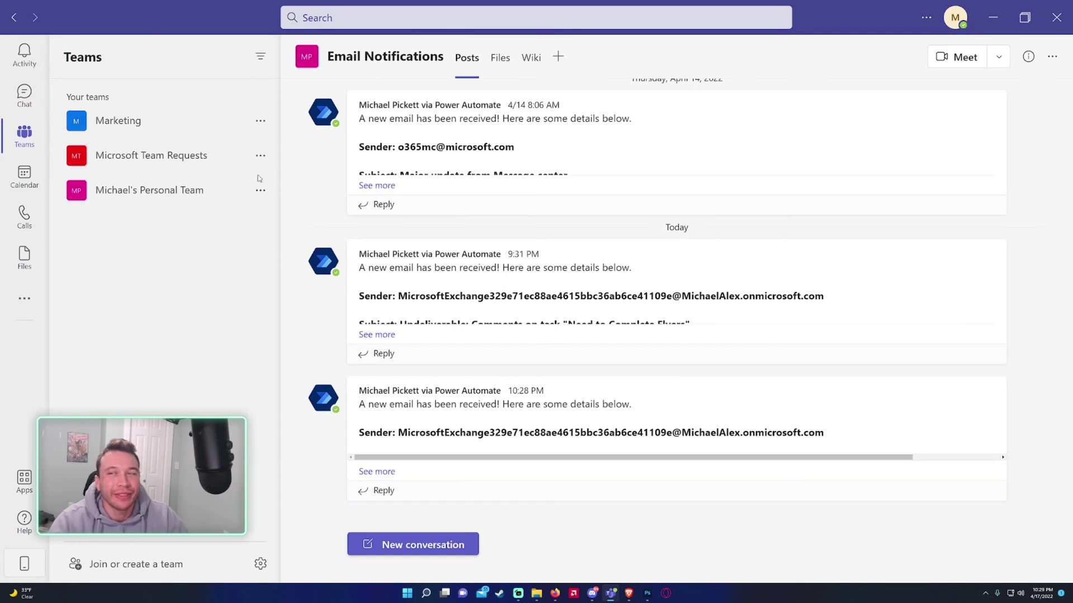